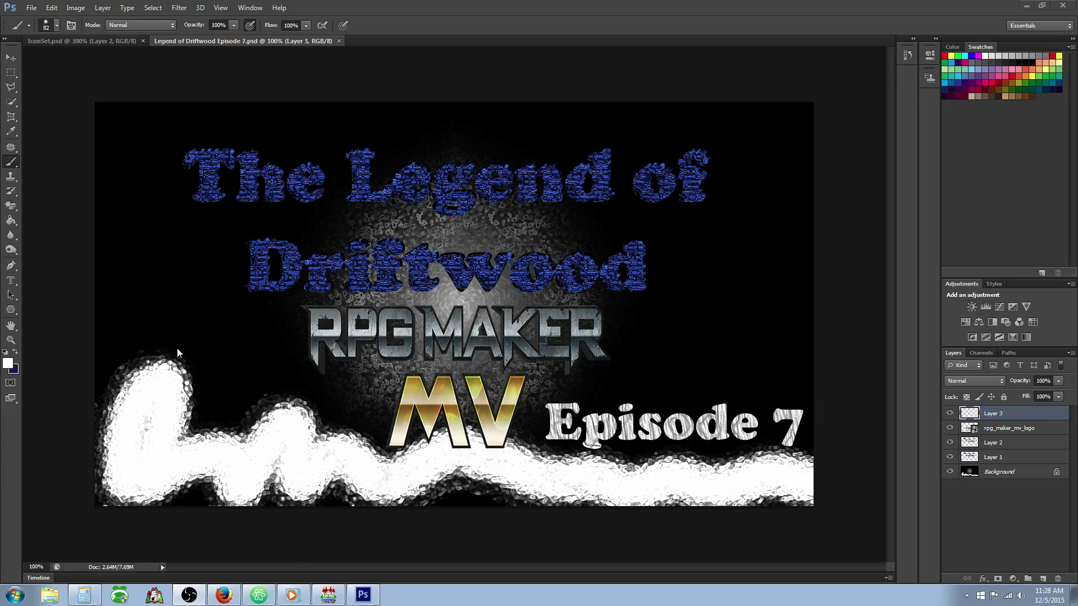
# Bring up the Open dialog and browse to the 7200SATA (E:) drive.
pyautogui.click(32, 8)
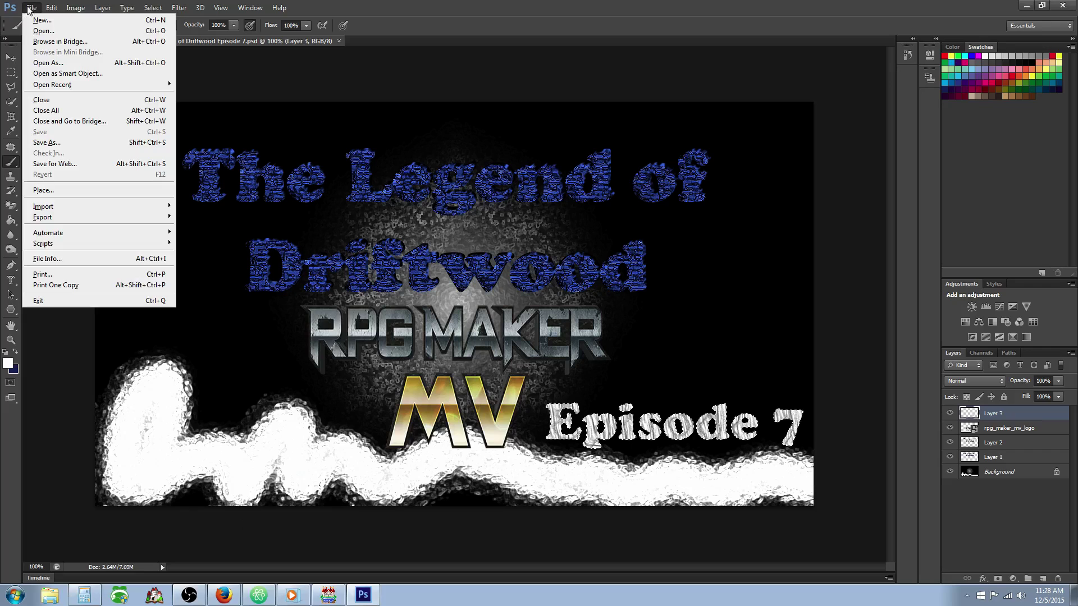
pyautogui.click(39, 34)
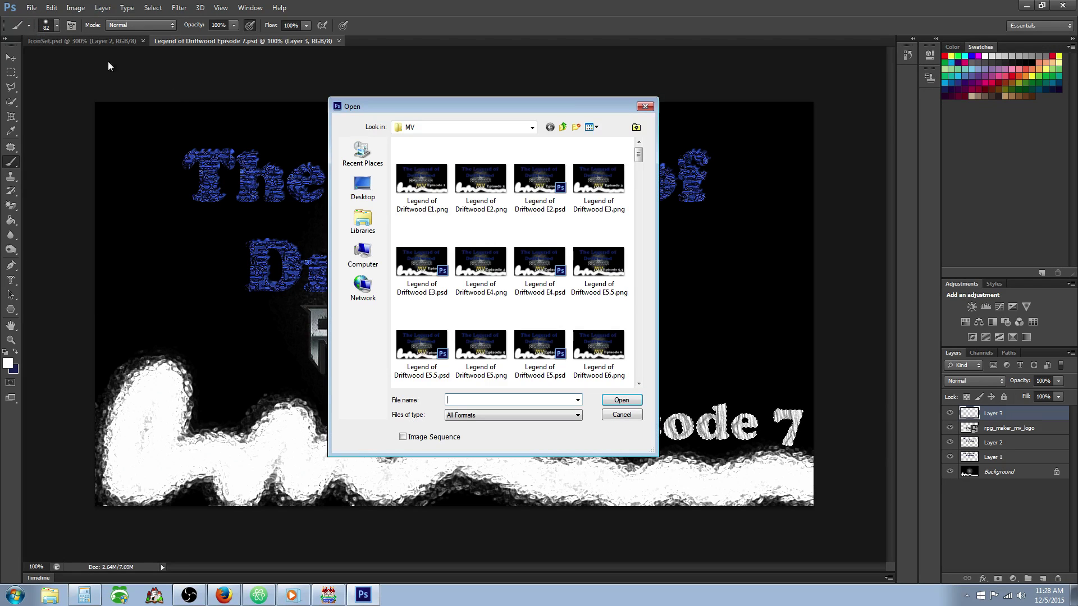
pyautogui.click(532, 129)
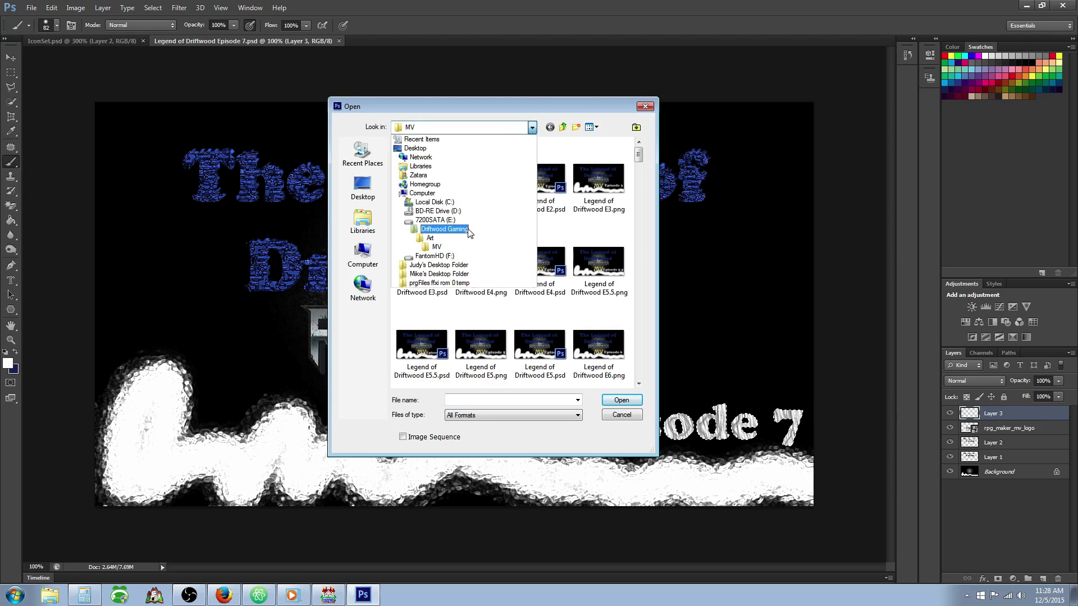
pyautogui.click(444, 228)
pyautogui.scroll(-12, 443, 270)
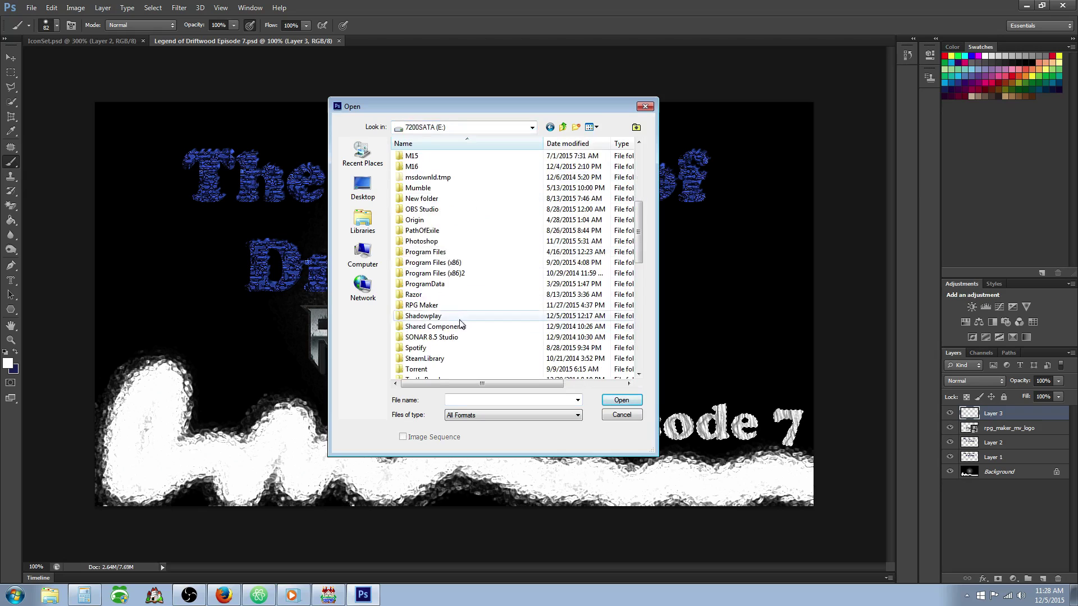
pyautogui.scroll(3, 439, 271)
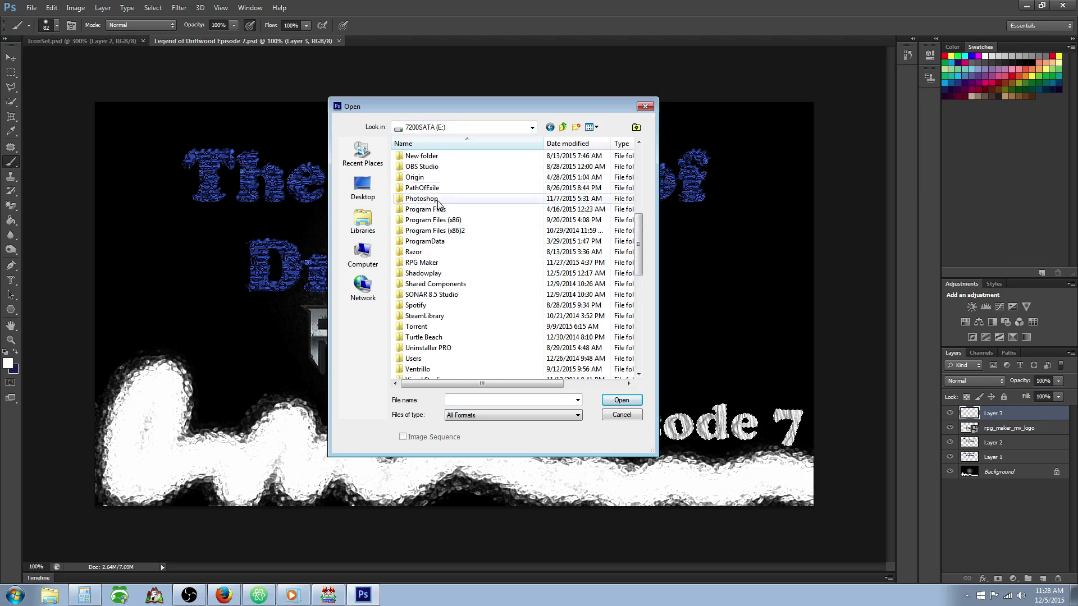
# Navigate to RPG Maker\MV\LevelWizard\img\system and open IconSet.png.
pyautogui.doubleClick(441, 268)
pyautogui.doubleClick(427, 177)
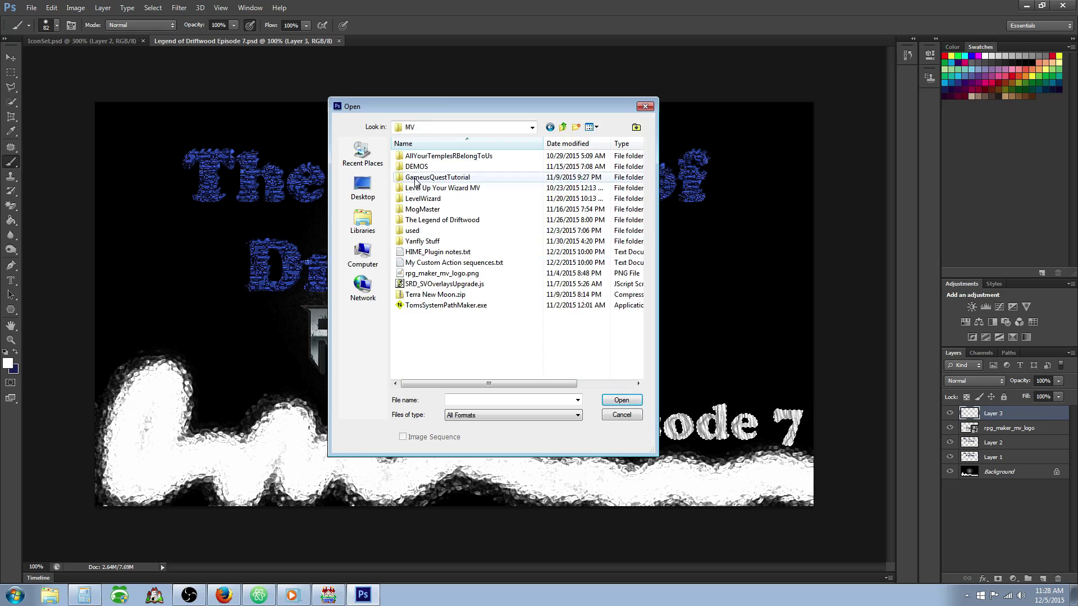
pyautogui.doubleClick(437, 200)
pyautogui.doubleClick(418, 209)
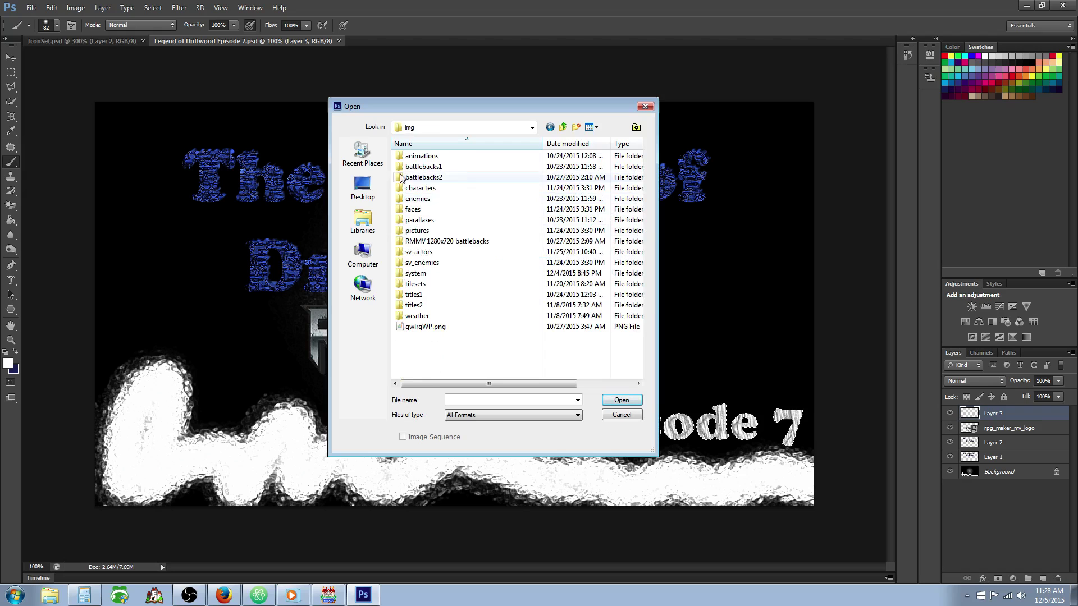
pyautogui.doubleClick(418, 274)
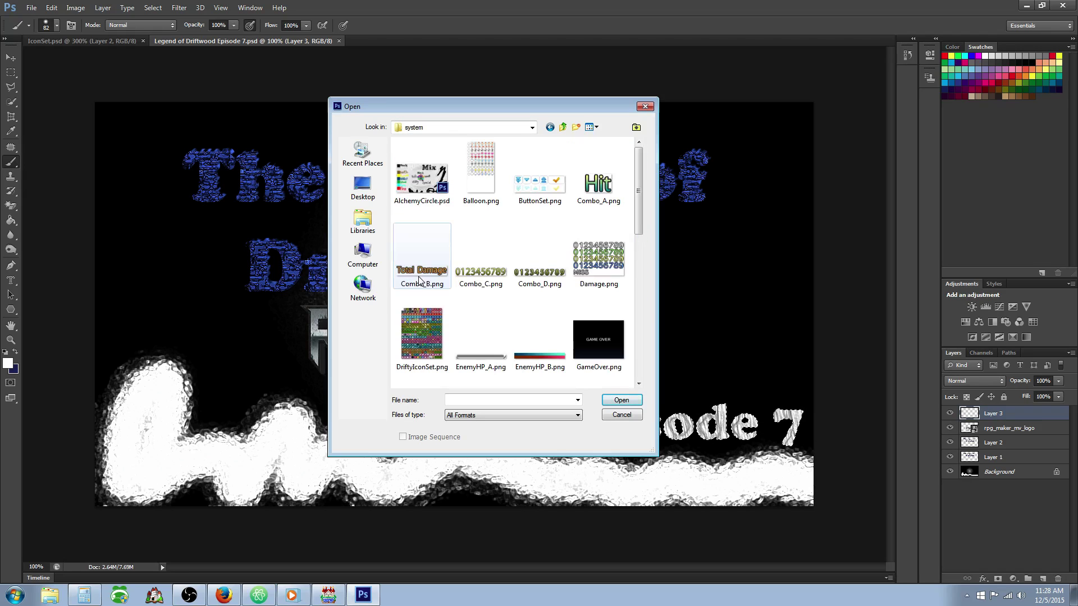
pyautogui.scroll(-5, 505, 269)
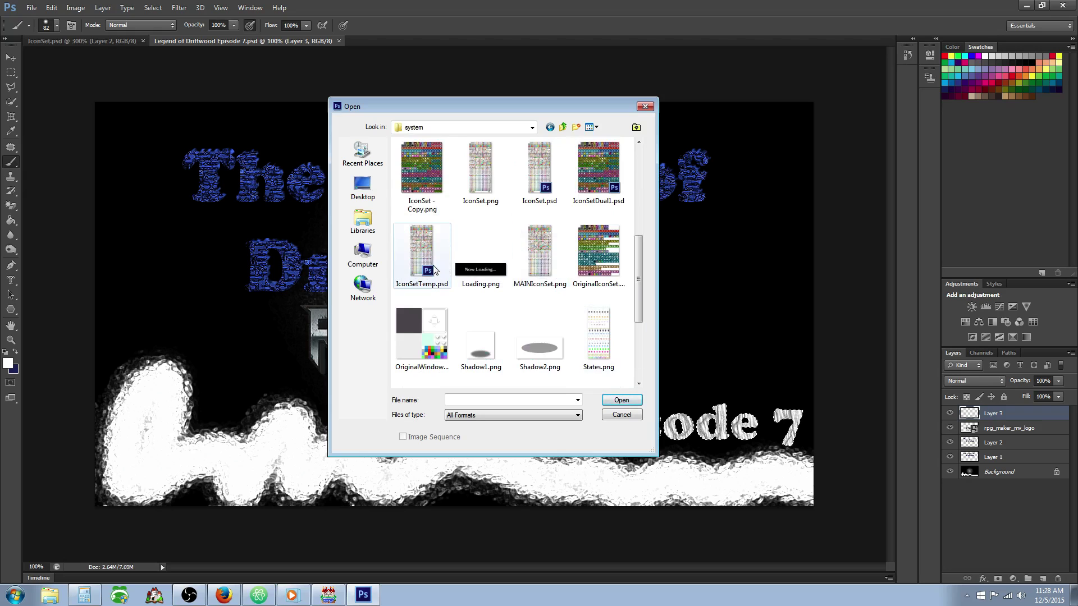
pyautogui.click(480, 168)
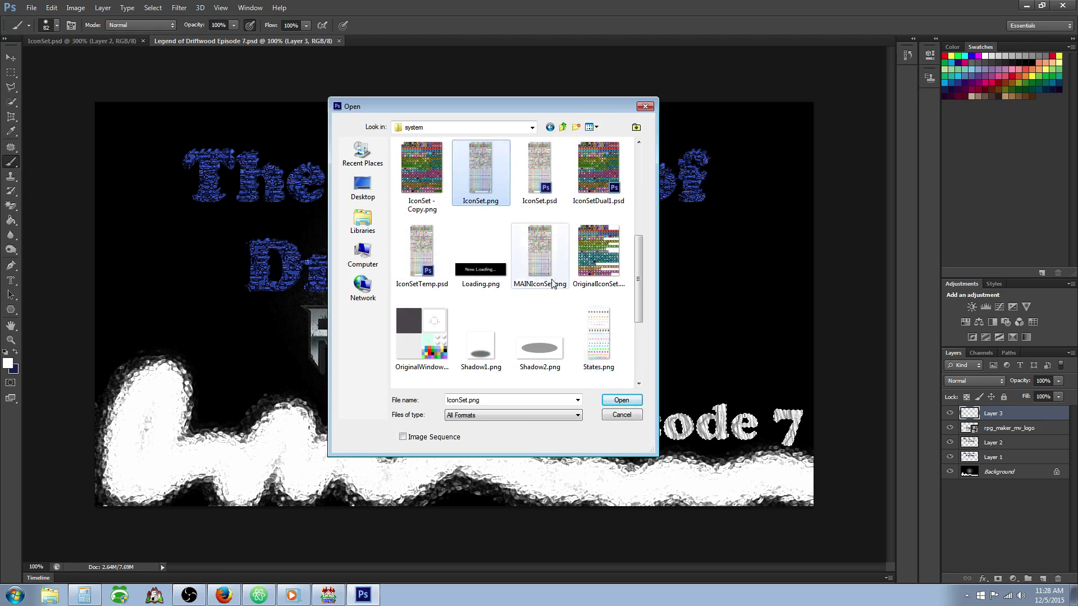
pyautogui.click(617, 401)
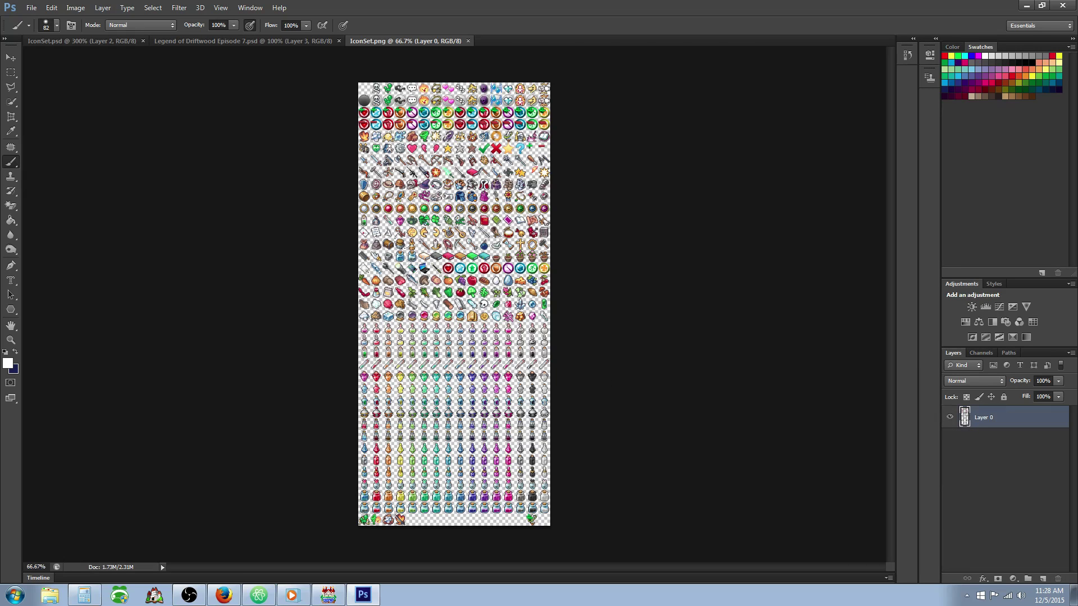
# Zoom the icon sheet to 300% and scroll down to its last rows of icons.
pyautogui.hotkey('ctrl', '+')
pyautogui.hotkey('ctrl', '+')
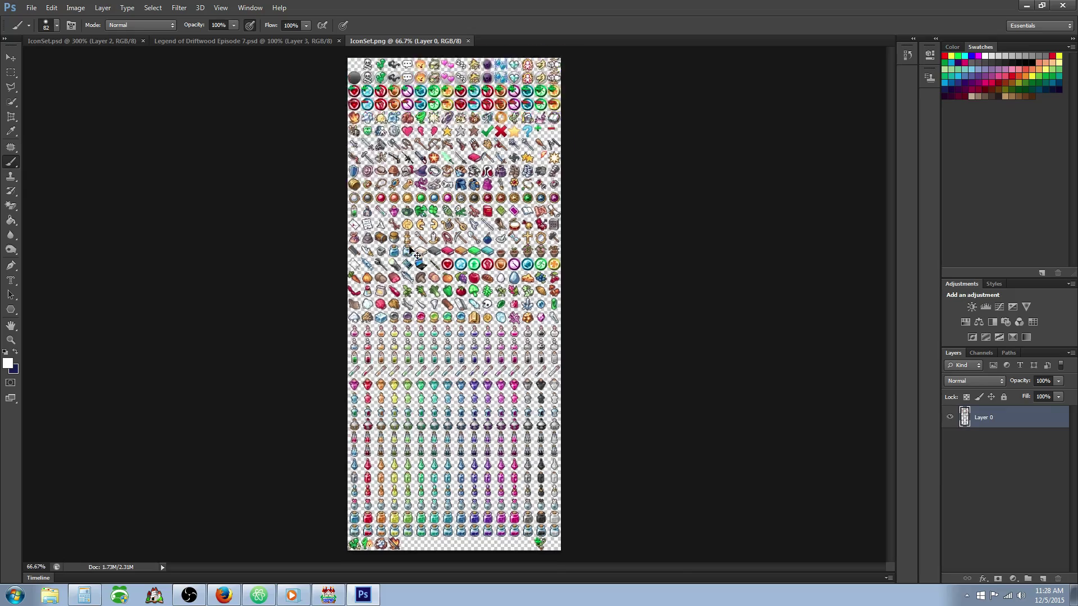
pyautogui.hotkey('ctrl', '+')
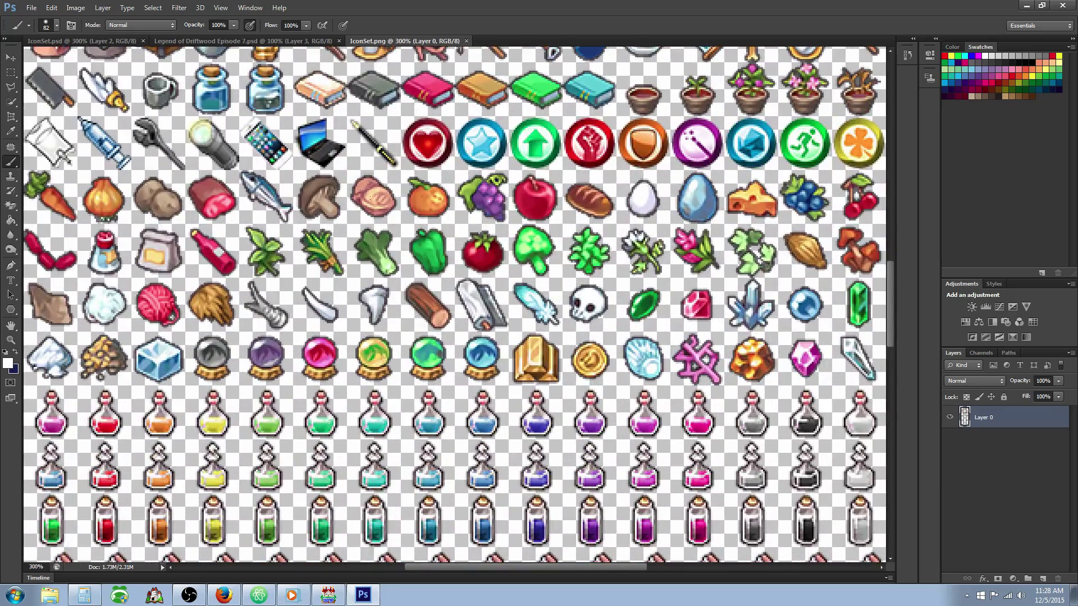
pyautogui.scroll(-10, 455, 303)
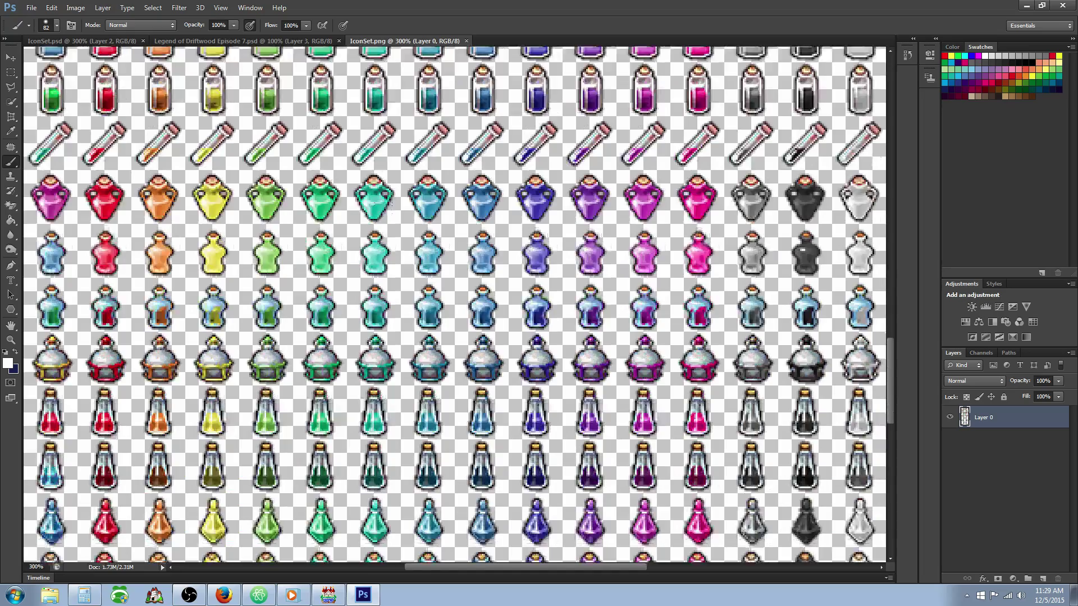
pyautogui.scroll(-9, 410, 222)
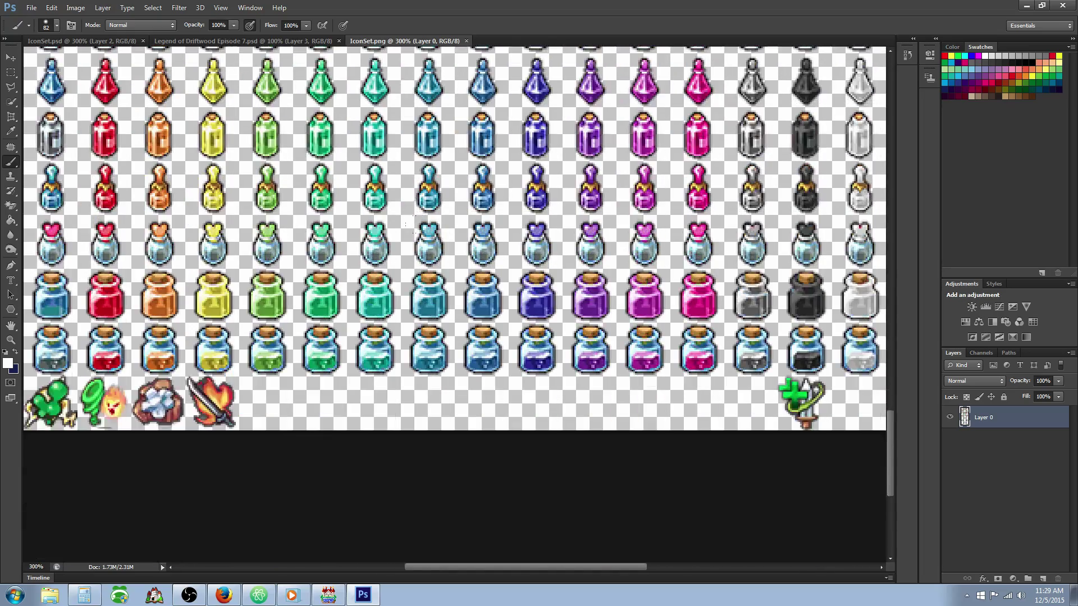
pyautogui.scroll(3, 406, 225)
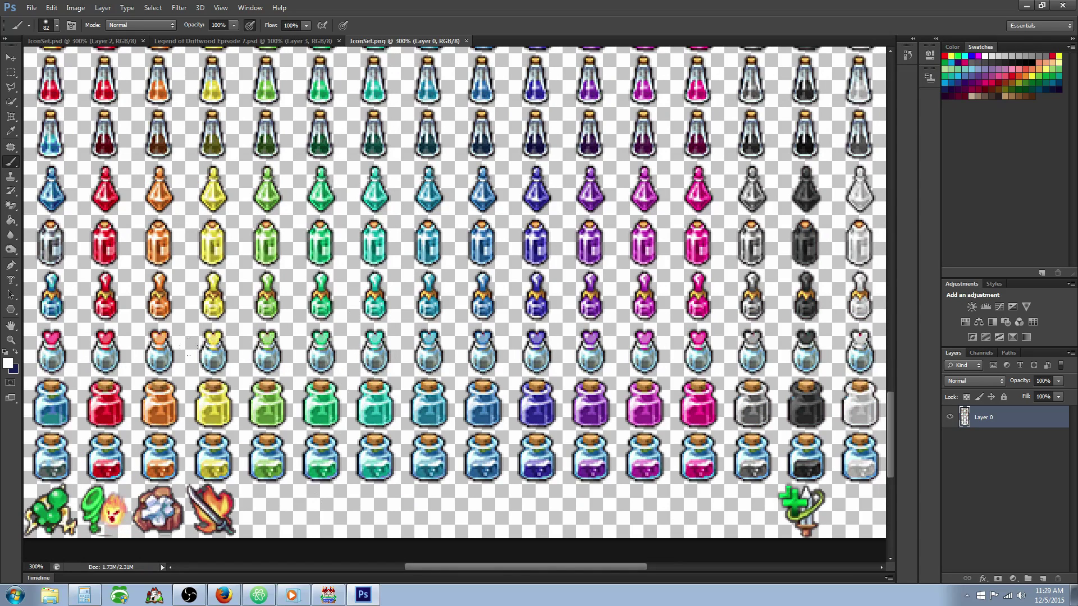
# Look through the Image and Layer menus, then choose Image > Canvas Size.
pyautogui.click(75, 8)
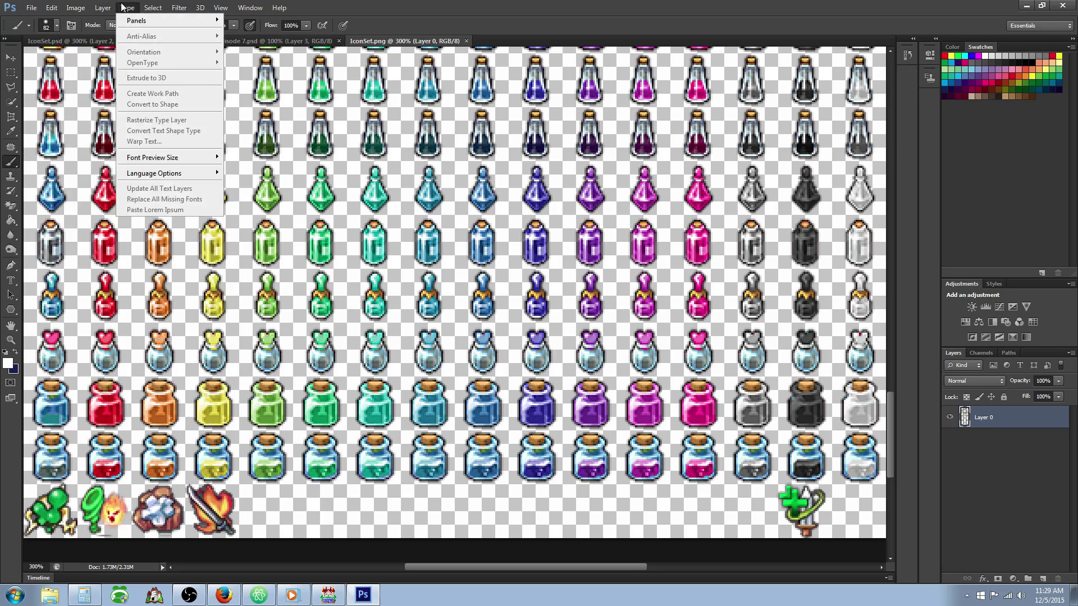
pyautogui.click(86, 10)
pyautogui.click(86, 10)
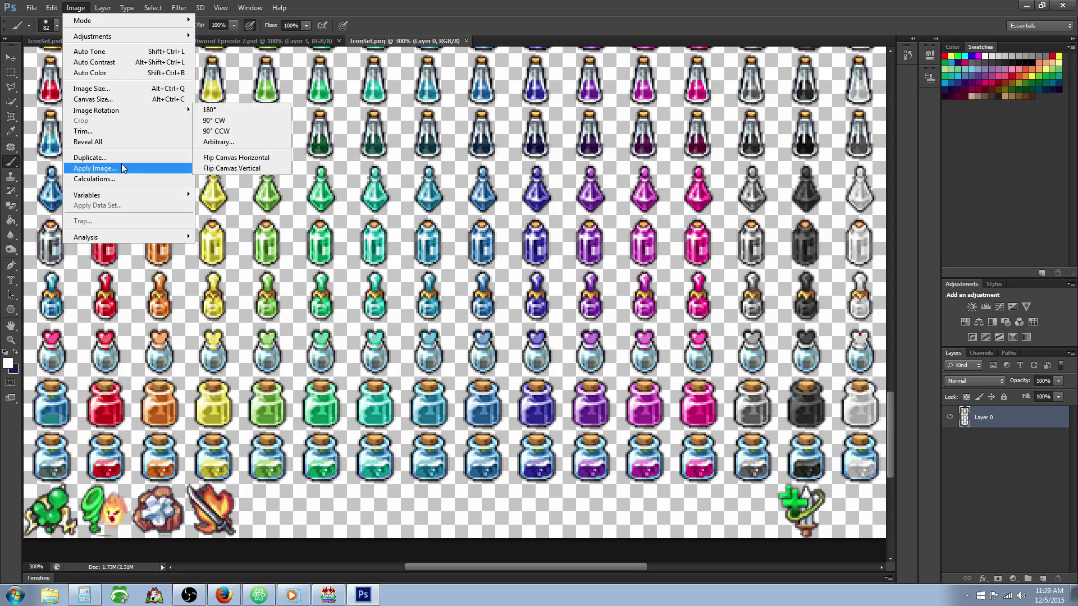
pyautogui.click(103, 8)
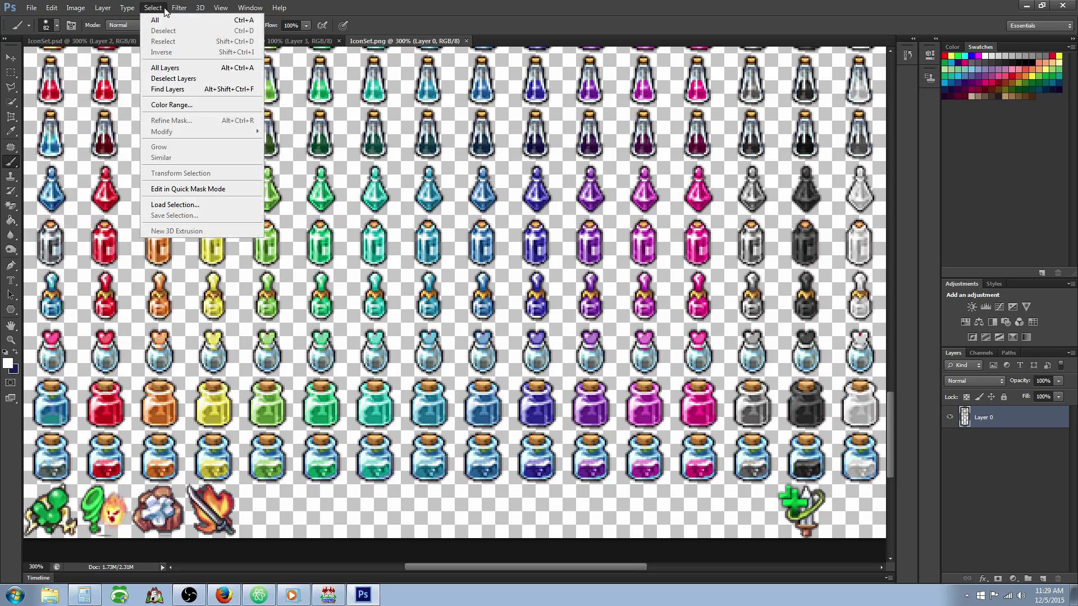
pyautogui.moveTo(76, 8)
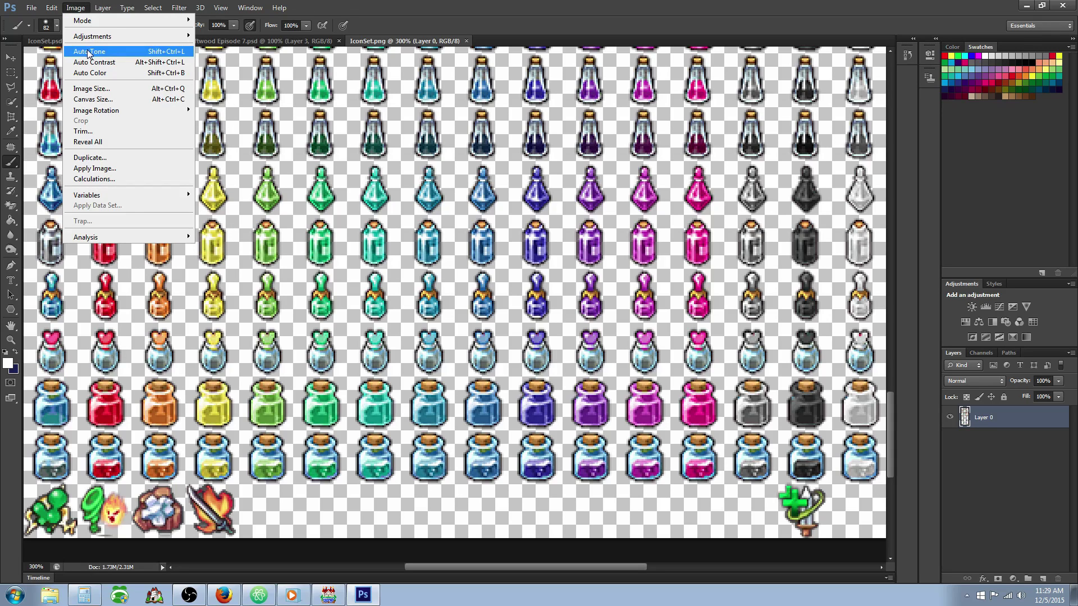
pyautogui.click(109, 101)
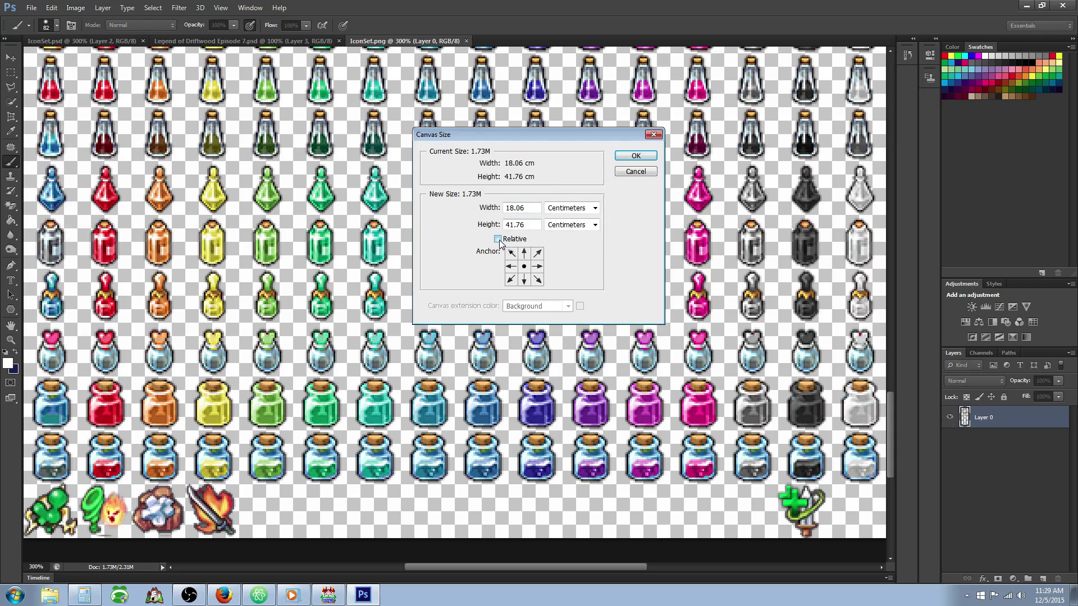
# Switch width and height units to pixels and anchor the canvas at the top centre.
pyautogui.click(569, 209)
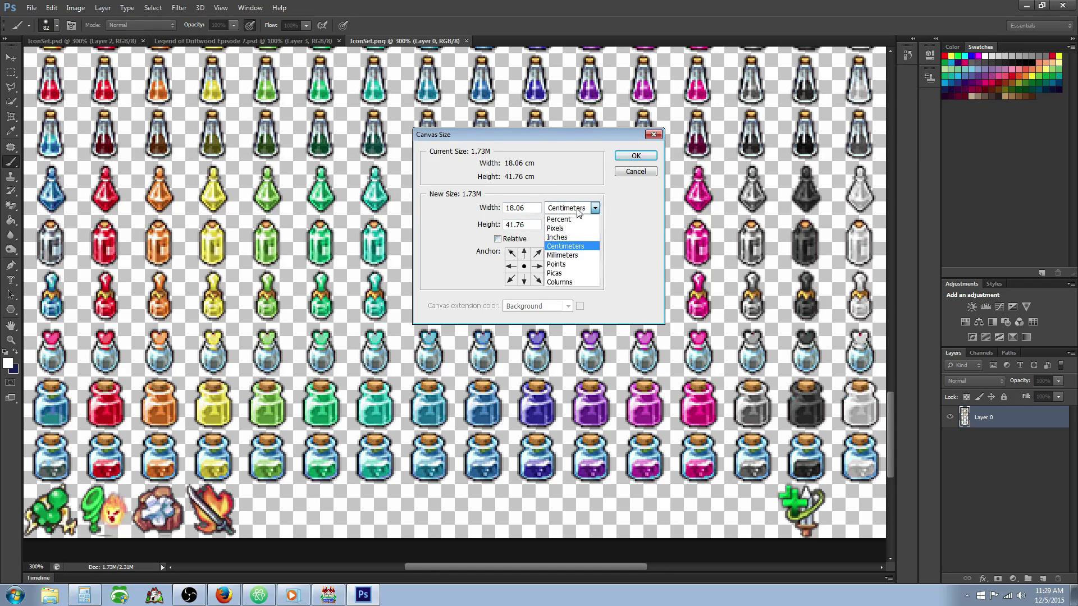
pyautogui.click(569, 228)
pyautogui.click(572, 224)
pyautogui.click(565, 236)
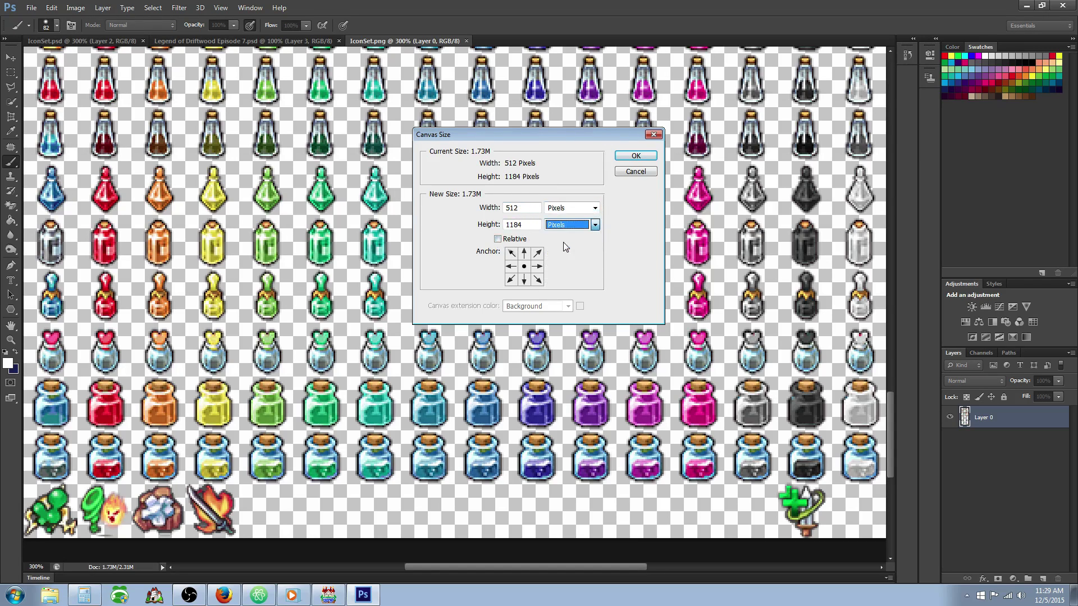
pyautogui.click(524, 254)
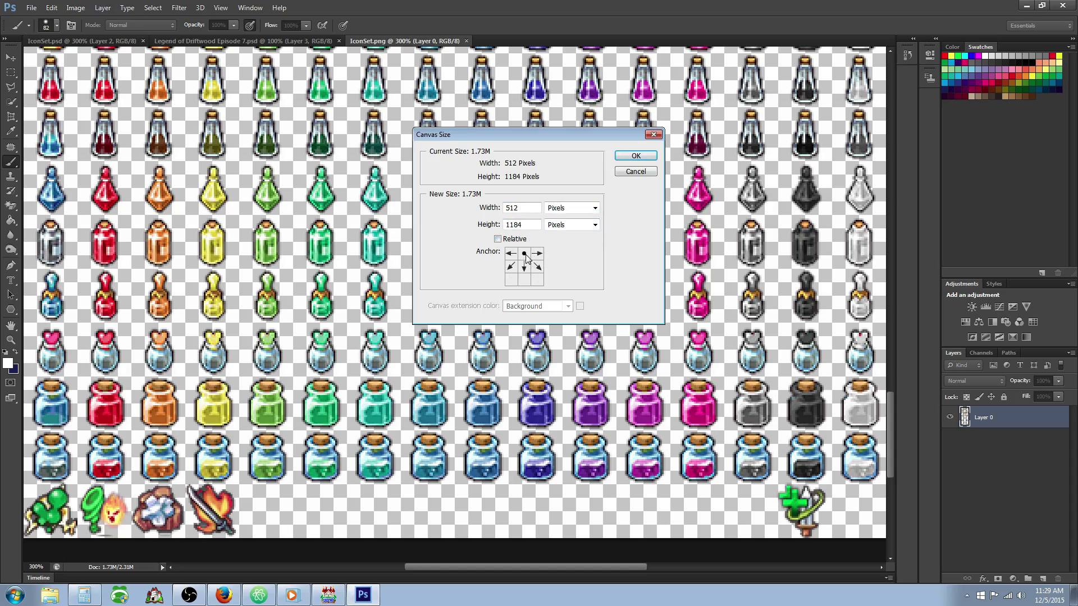
pyautogui.click(525, 266)
pyautogui.click(523, 254)
pyautogui.click(525, 267)
pyautogui.click(523, 256)
# Compute 1184+32 in Calculator and set the canvas height to 1216 pixels.
pyautogui.click(85, 595)
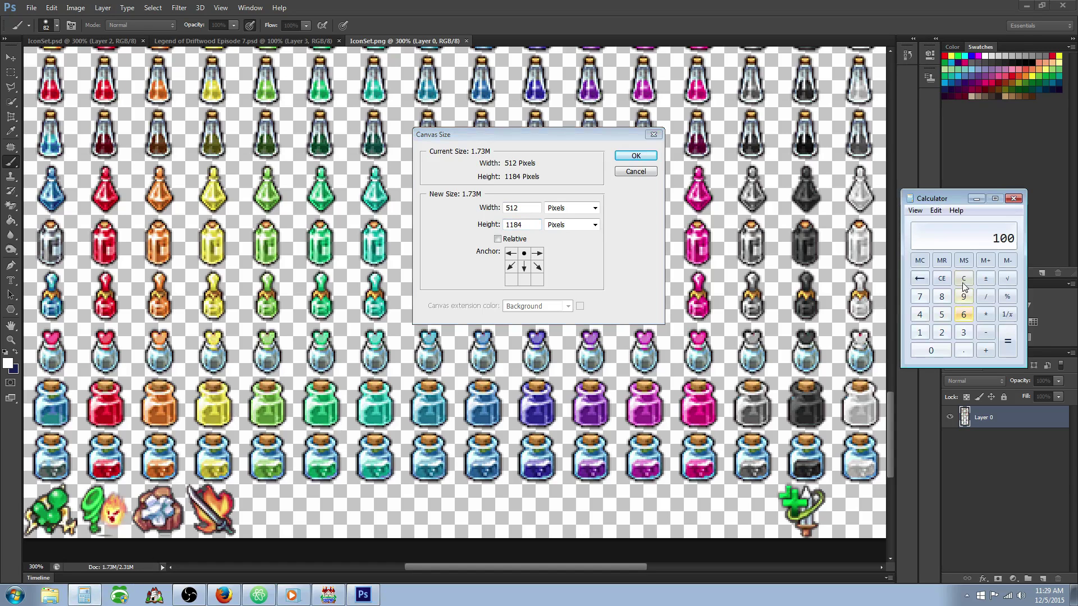
pyautogui.click(964, 279)
pyautogui.write('1184+32')
pyautogui.press('Return')
pyautogui.moveTo(532, 229); pyautogui.dragTo(508, 227)
pyautogui.write('12')
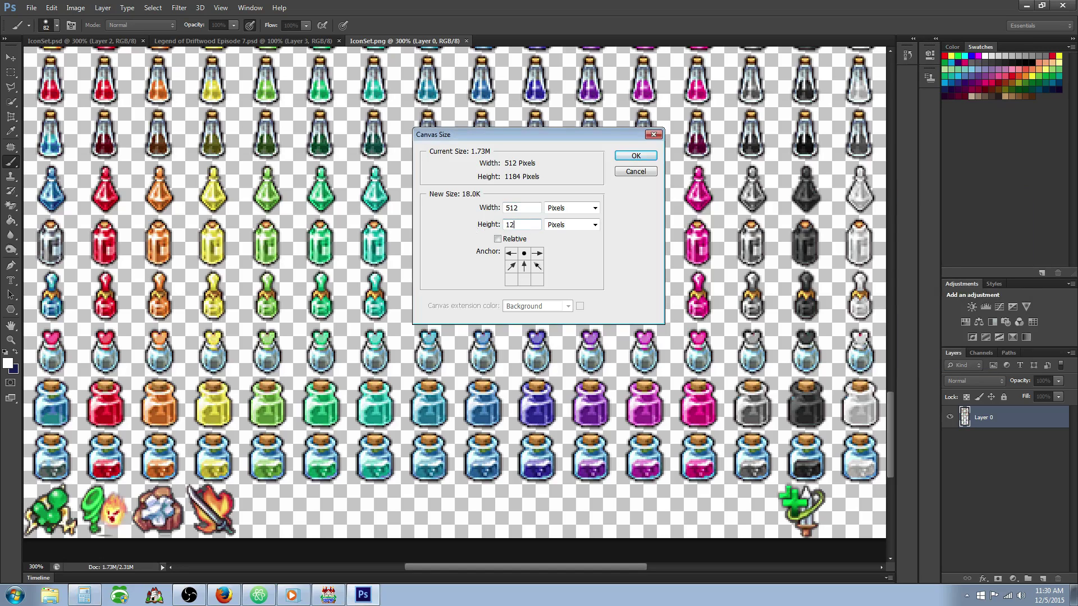
pyautogui.write('16')
pyautogui.click(636, 155)
# Scroll through the sheet and switch to the Rectangular Marquee tool.
pyautogui.scroll(-2, 500, 269)
pyautogui.scroll(-2, 500, 269)
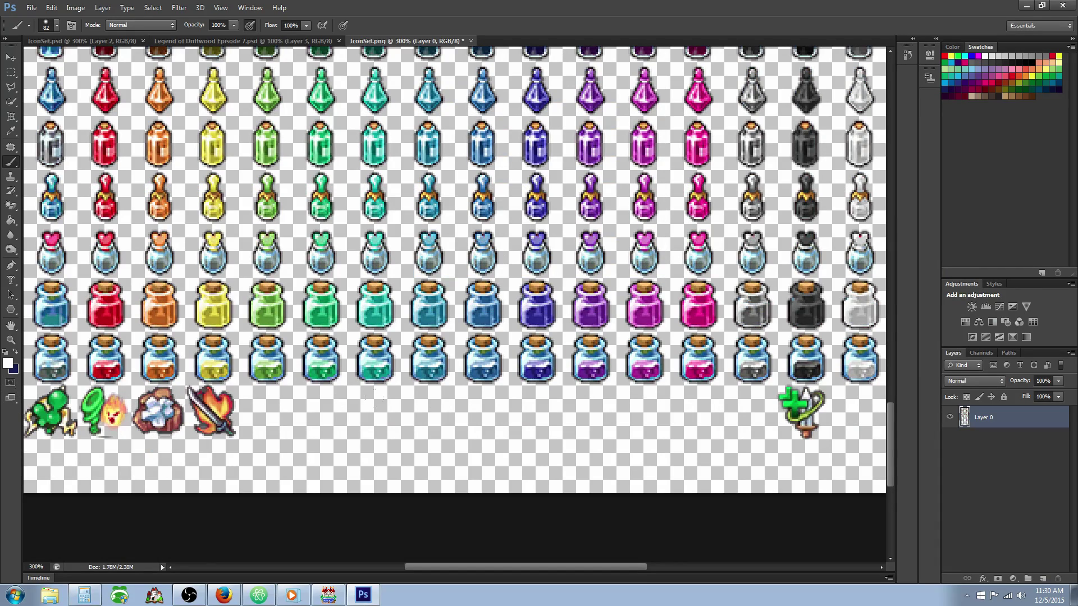
pyautogui.scroll(15, 501, 347)
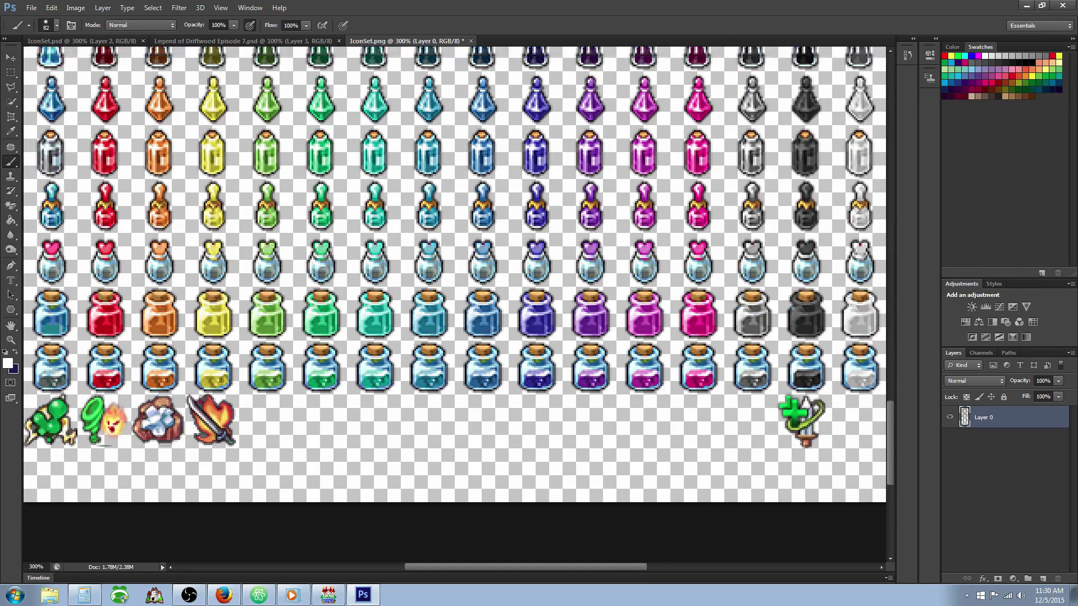
pyautogui.scroll(2, 450, 303)
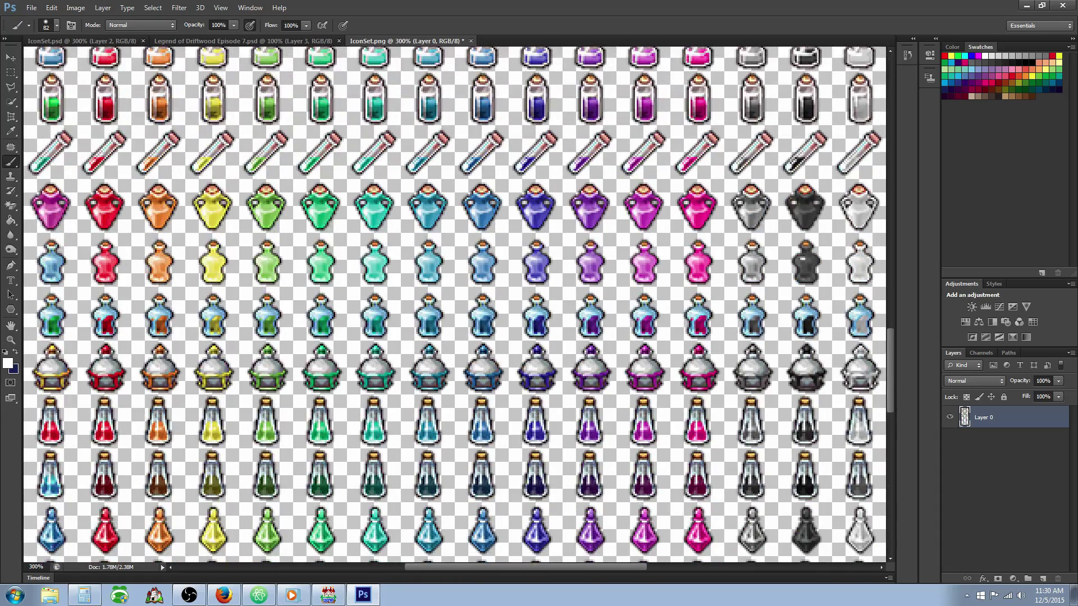
pyautogui.click(10, 72)
# Select the yellow-green crystal ball icon, then marquee the empty slot after the flaming sword.
pyautogui.scroll(2, 168, 188)
pyautogui.scroll(10, 178, 192)
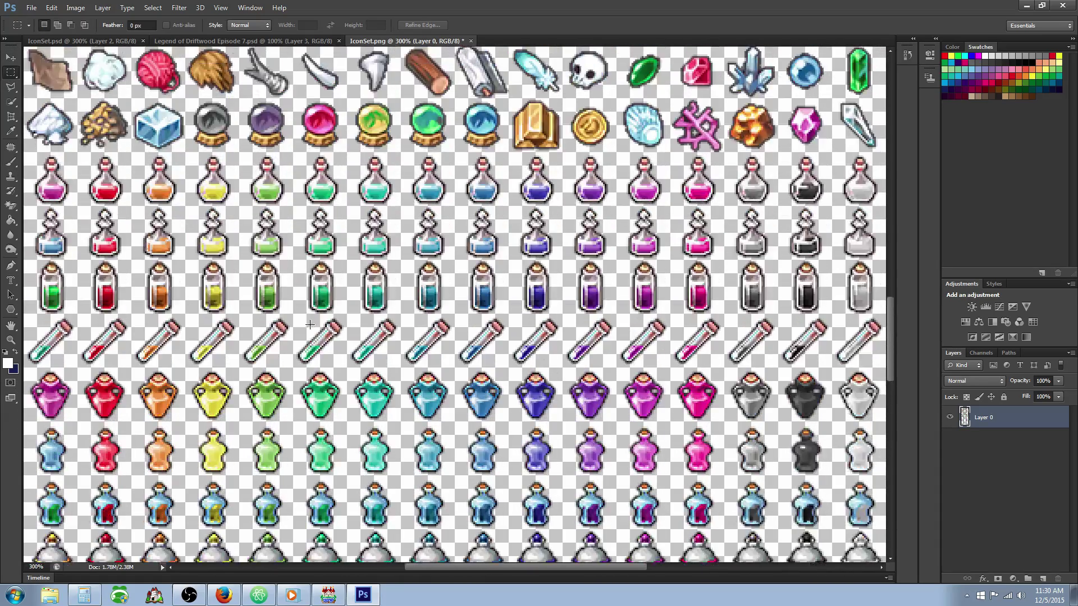
pyautogui.scroll(1, 382, 363)
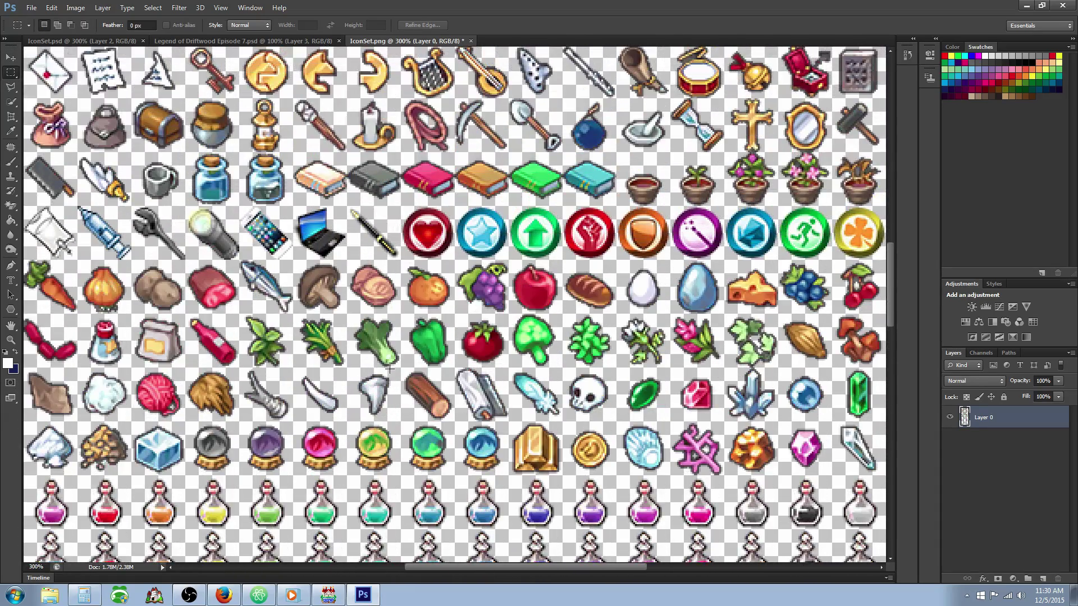
pyautogui.scroll(2, 417, 420)
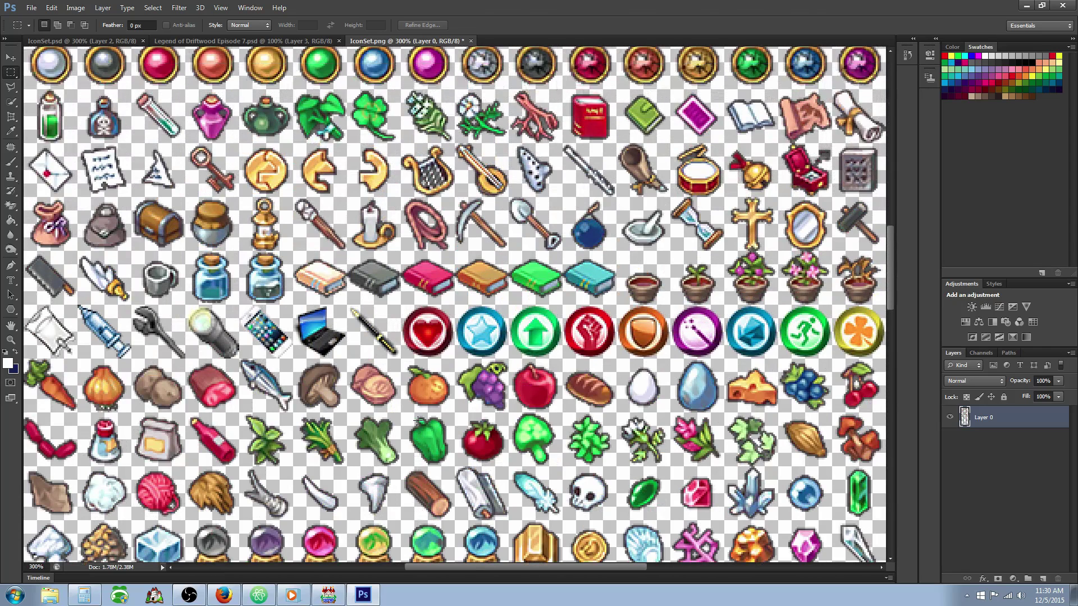
pyautogui.scroll(-3, 418, 420)
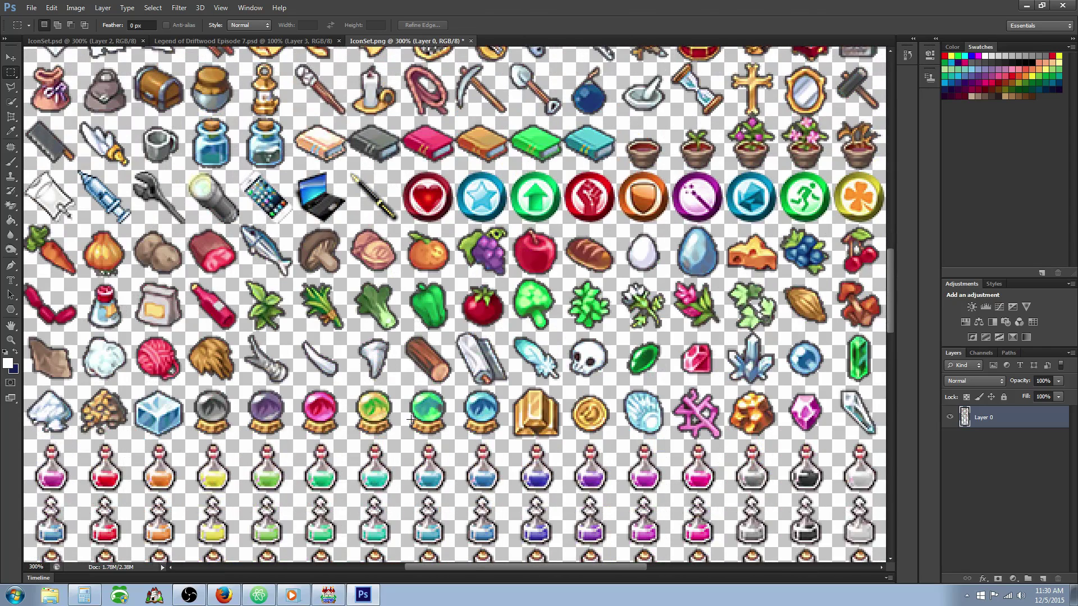
pyautogui.scroll(1, 393, 410)
pyautogui.scroll(-1, 333, 383)
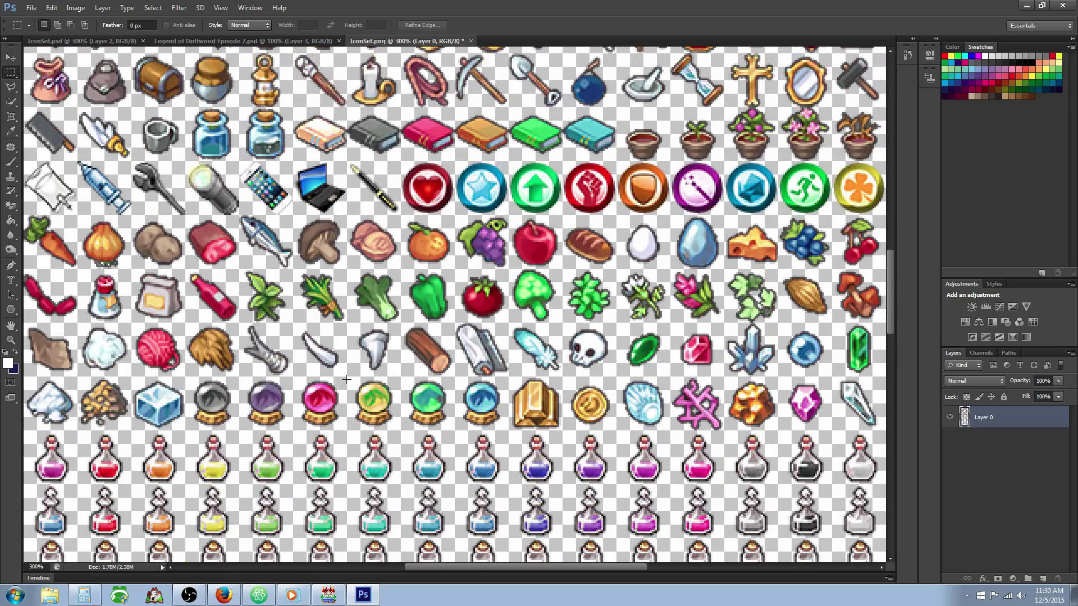
pyautogui.moveTo(347, 376); pyautogui.dragTo(400, 430)
pyautogui.moveTo(890, 278); pyautogui.dragTo(901, 441)
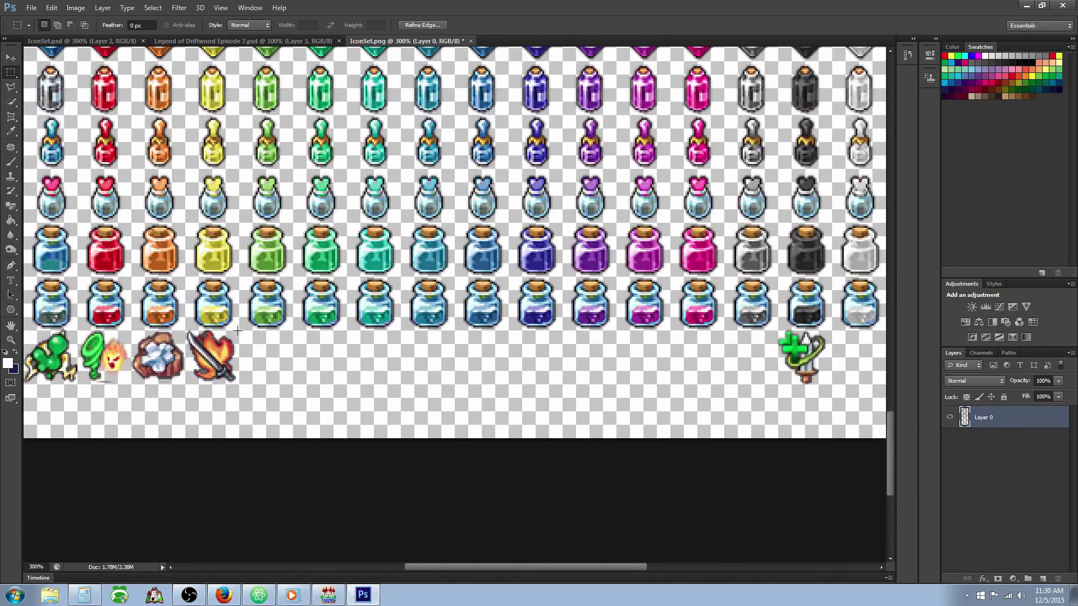
pyautogui.moveTo(239, 331); pyautogui.dragTo(292, 384)
# Paste the crystal ball into the empty bottom slot and reselect that slot's area.
pyautogui.hotkey('ctrl', 'v')
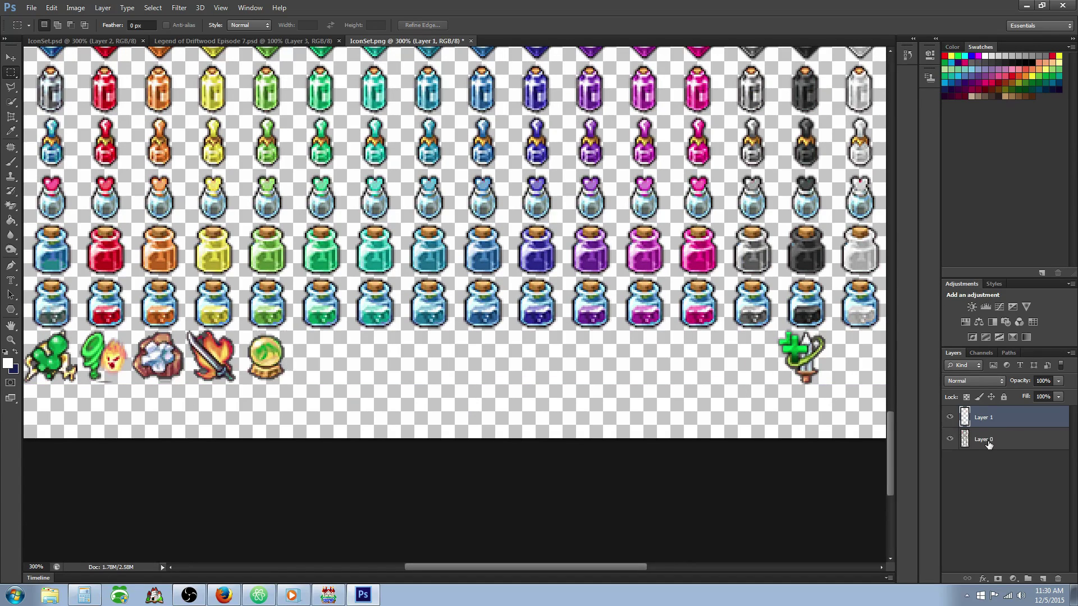
pyautogui.click(987, 439)
pyautogui.click(983, 417)
pyautogui.click(982, 441)
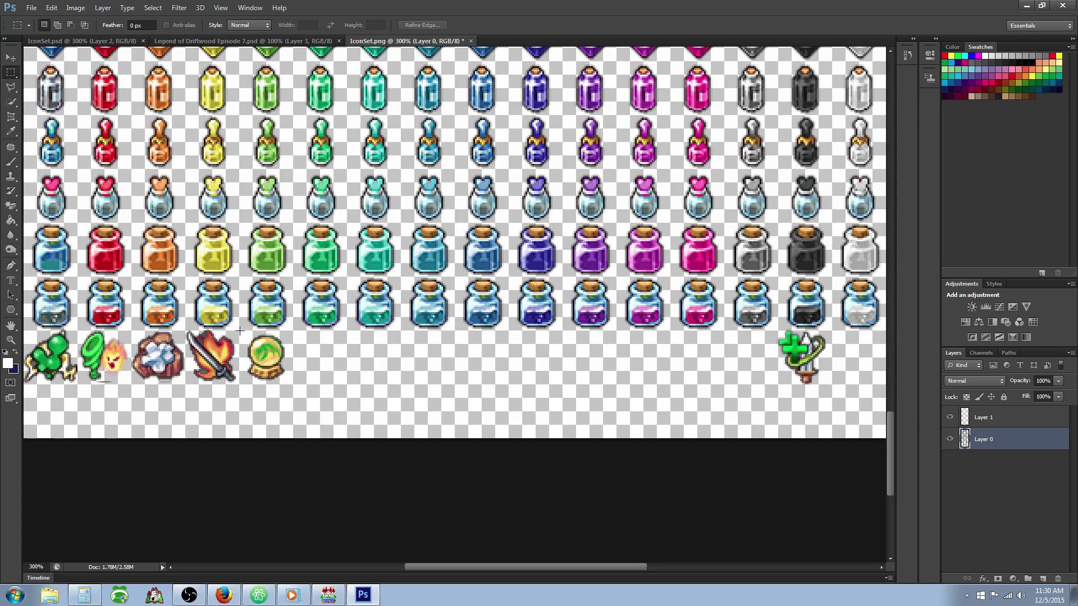
pyautogui.moveTo(240, 331); pyautogui.dragTo(291, 382)
pyautogui.rightClick(278, 358)
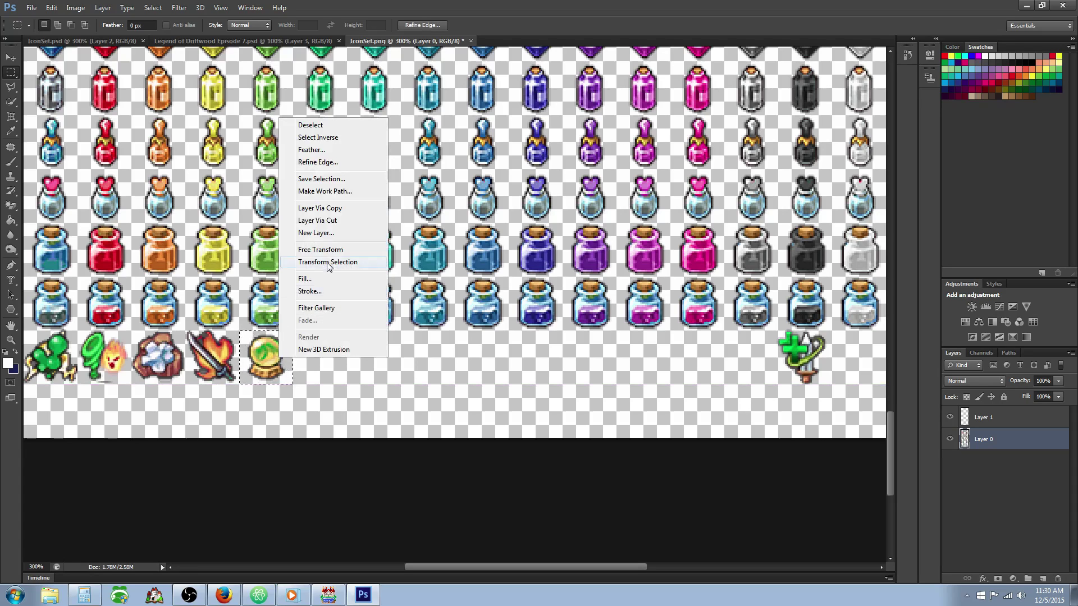
pyautogui.click(318, 250)
pyautogui.click(519, 233)
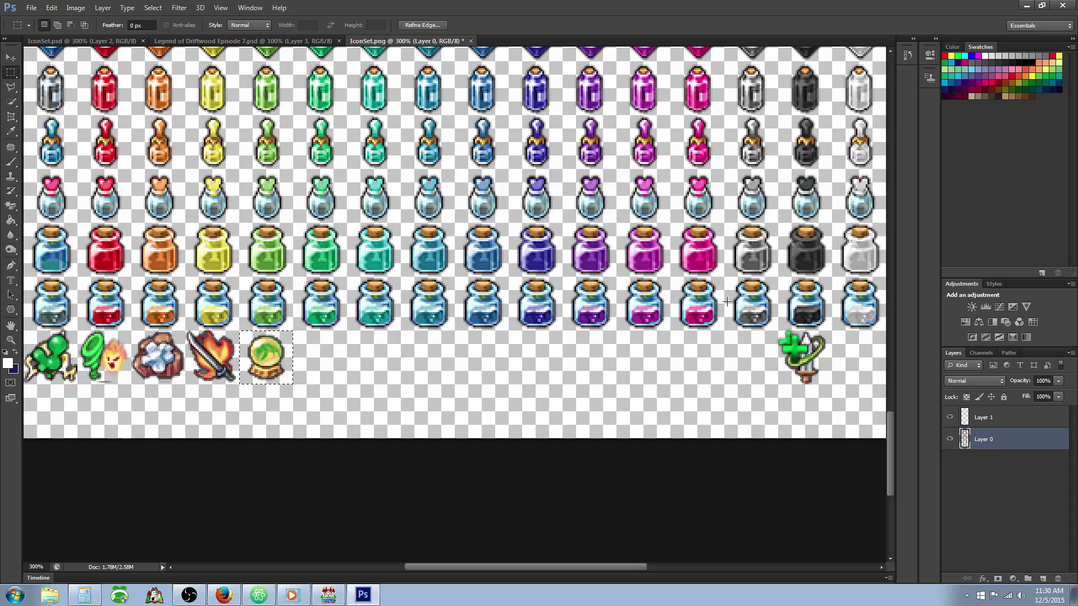
# On Layer 1, Free Transform the crystal ball, flipping it and scaling to about 128.69% × 123.22%.
pyautogui.click(991, 420)
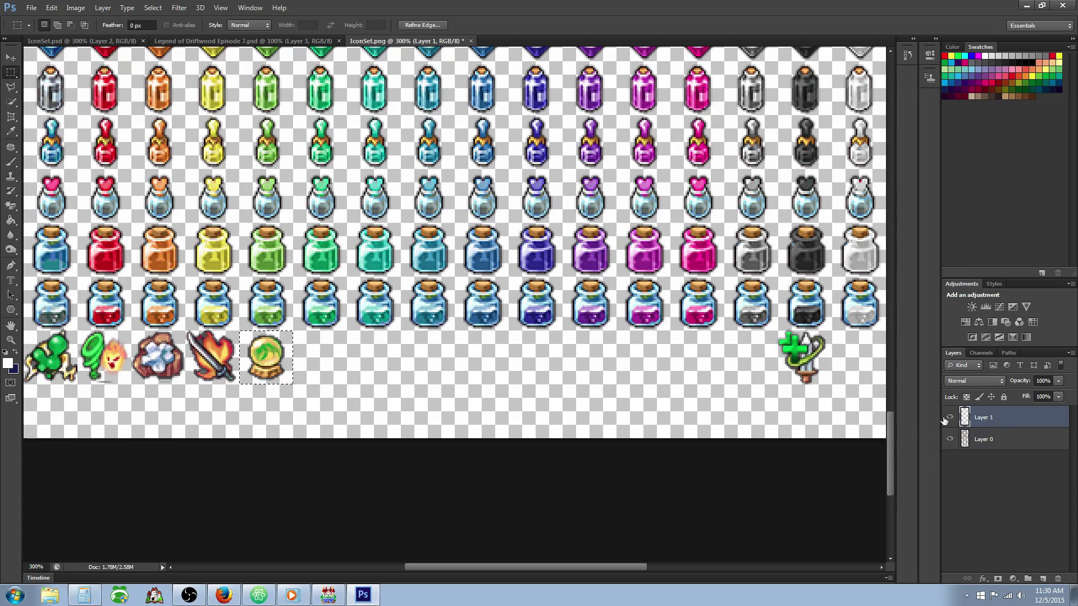
pyautogui.rightClick(270, 345)
pyautogui.click(313, 234)
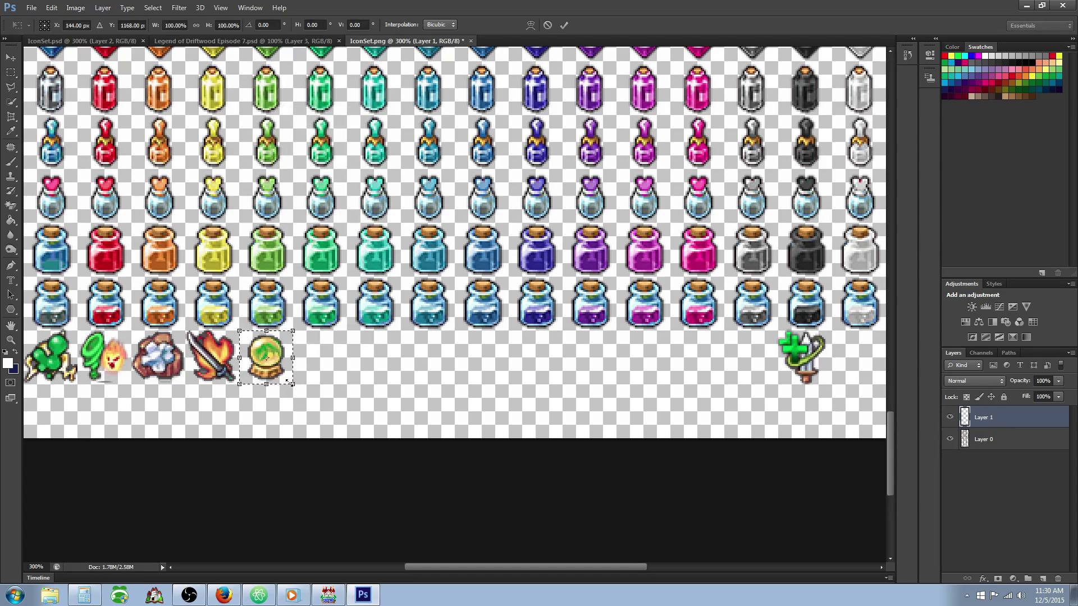
pyautogui.moveTo(291, 383)
pyautogui.mouseDown()
pyautogui.moveTo(263, 380)
pyautogui.moveTo(292, 383)
pyautogui.moveTo(277, 369)
pyautogui.moveTo(238, 402)
pyautogui.moveTo(212, 372)
pyautogui.moveTo(215, 331)
pyautogui.moveTo(269, 315)
pyautogui.moveTo(258, 345)
pyautogui.moveTo(286, 389)
pyautogui.mouseUp()
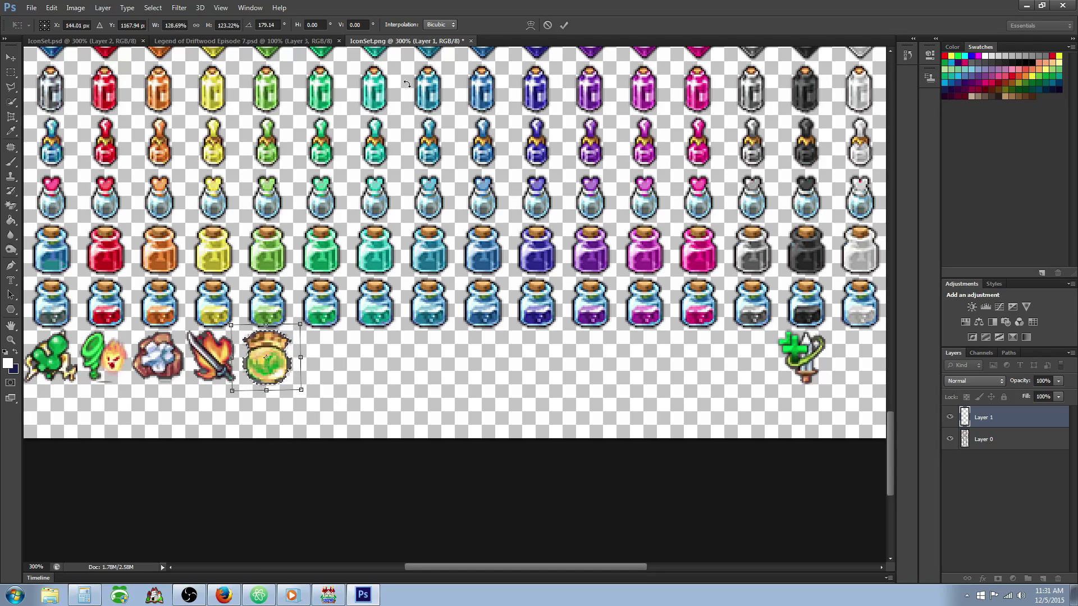
# Commit the crystal ball transform, deselect, and scroll up to the orb row.
pyautogui.click(560, 25)
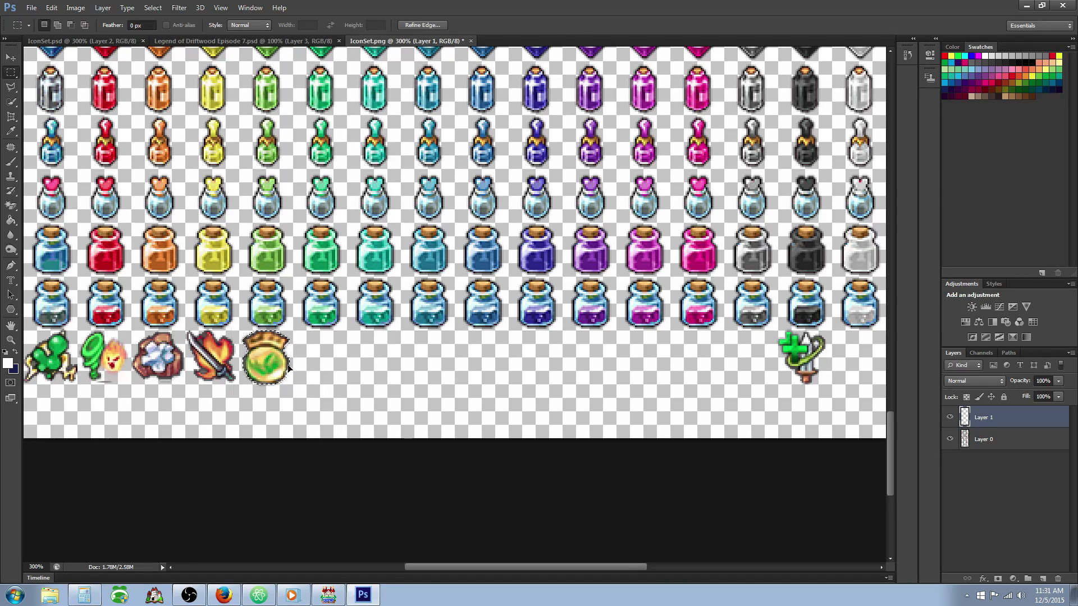
pyautogui.hotkey('ctrl', 'd')
pyautogui.scroll(10, 334, 405)
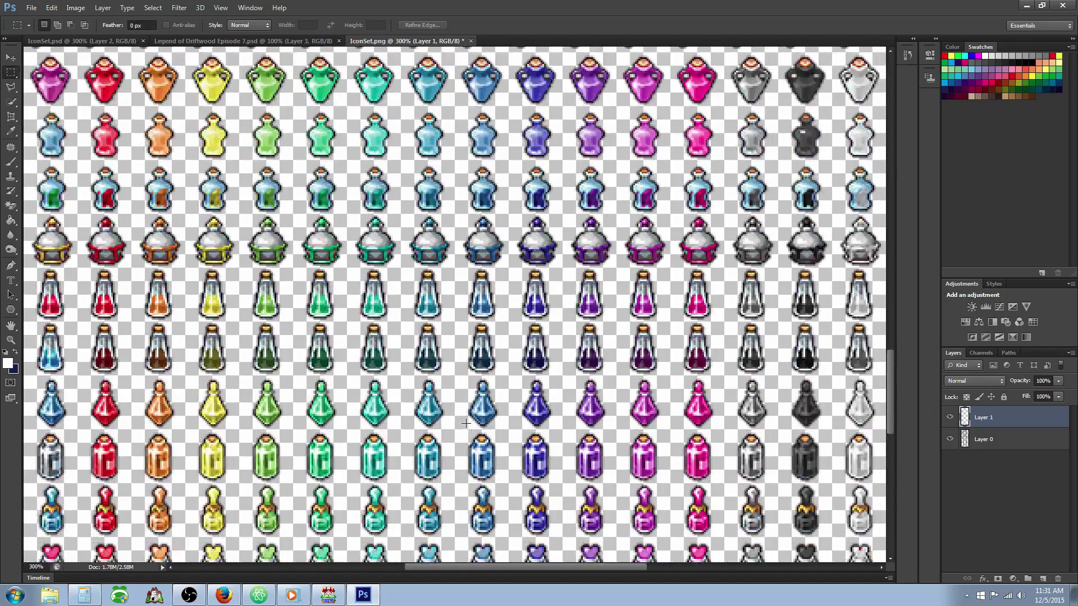
pyautogui.scroll(15, 466, 422)
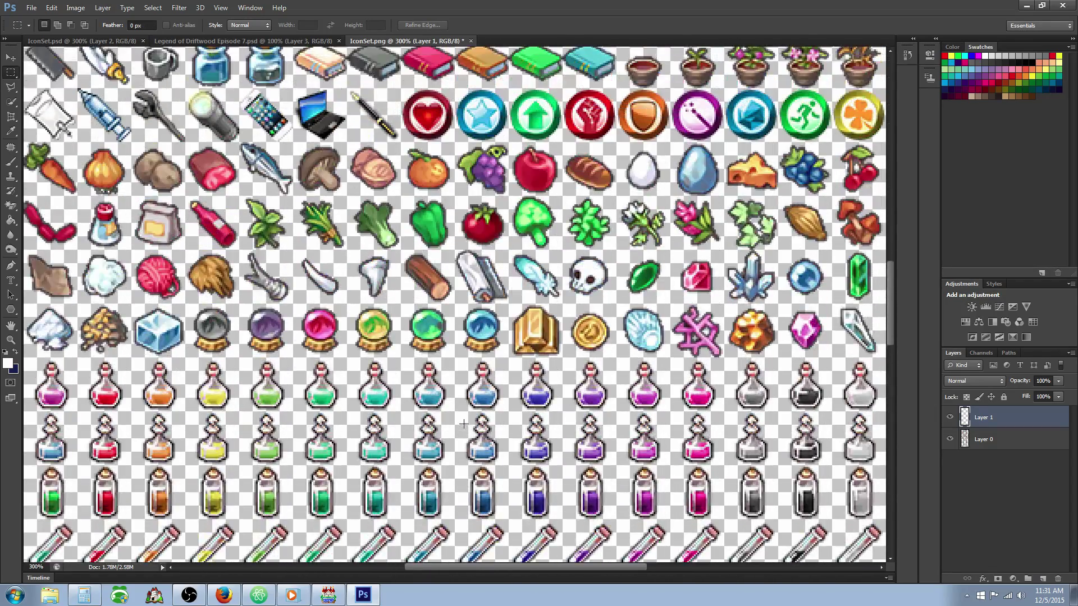
pyautogui.scroll(15, 464, 424)
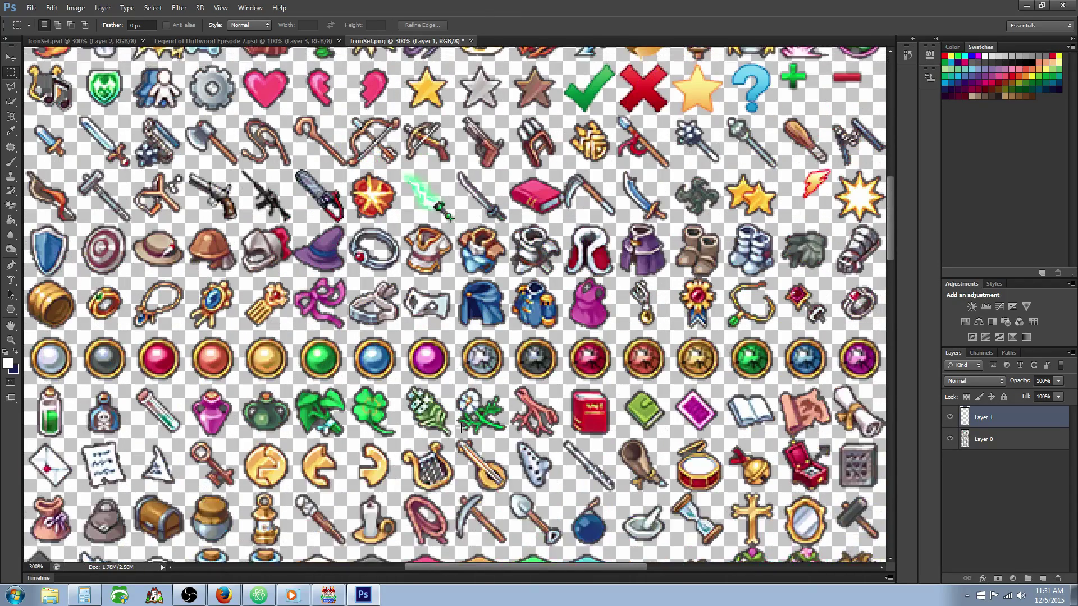
pyautogui.scroll(1, 461, 428)
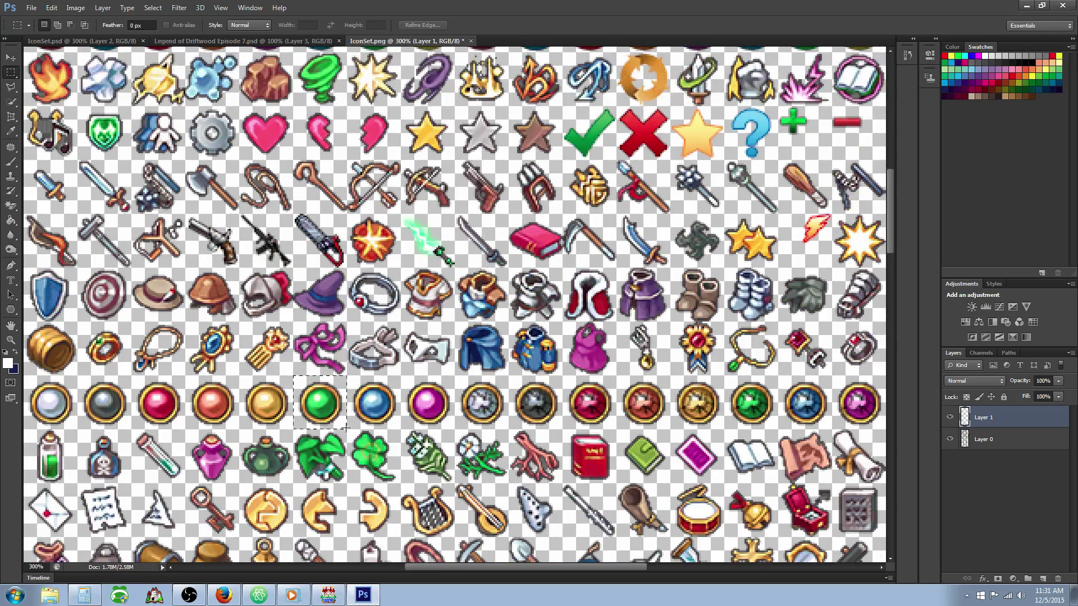
# Switch to the base icon-sheet layer and marquee the new icon's bottom-row slot.
pyautogui.click(990, 442)
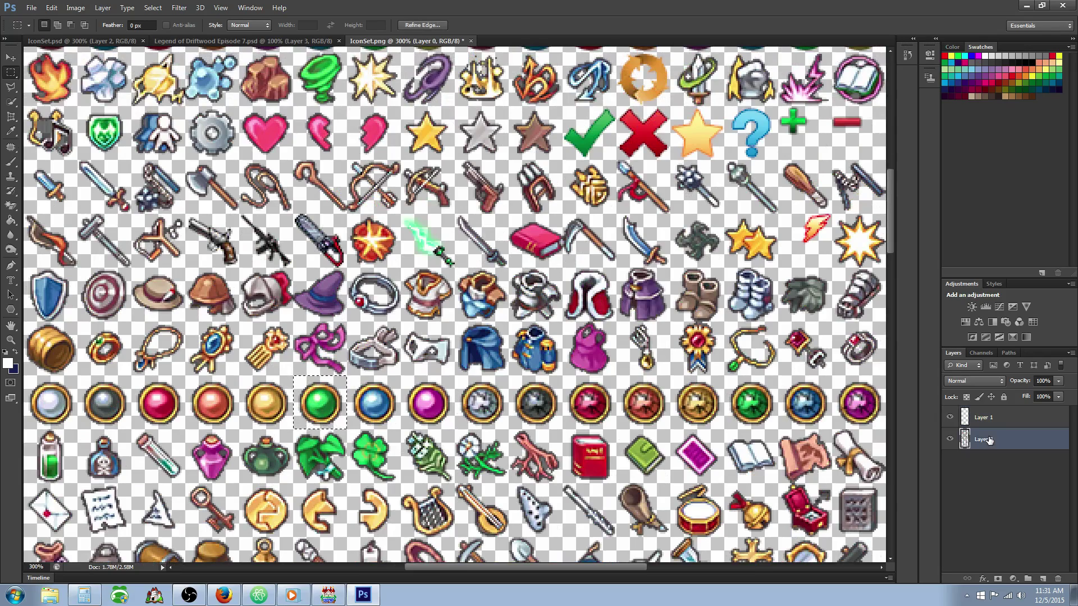
pyautogui.scroll(-10, 395, 403)
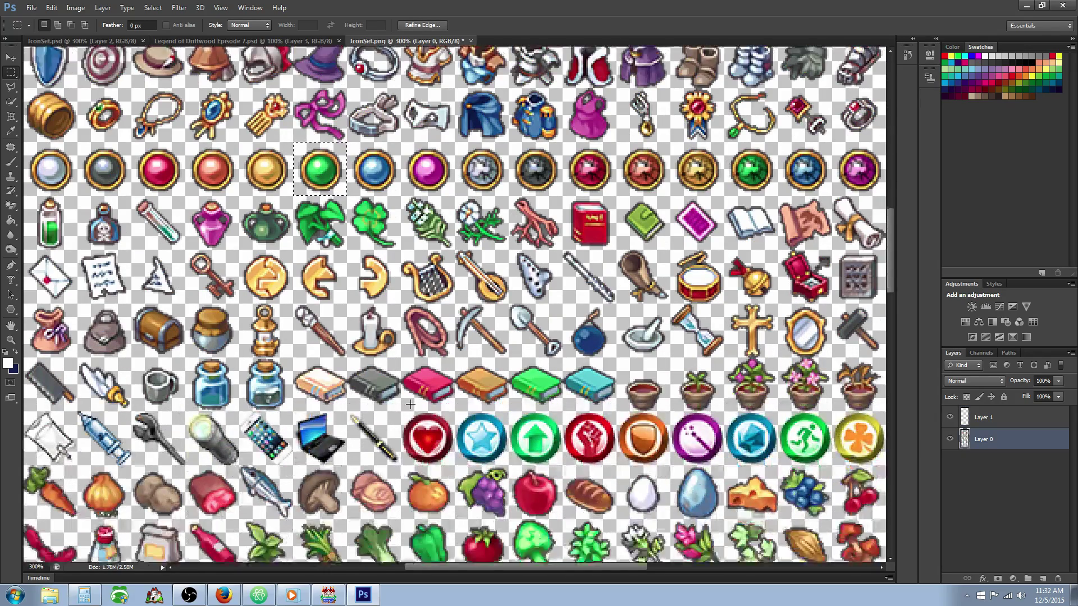
pyautogui.scroll(-14, 395, 403)
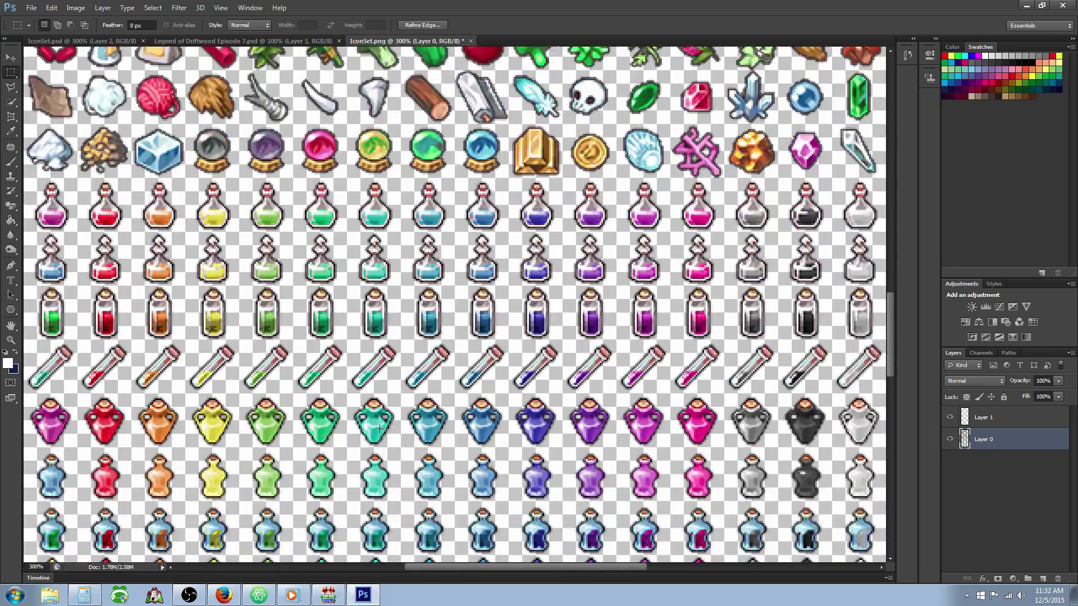
pyautogui.scroll(-15, 365, 468)
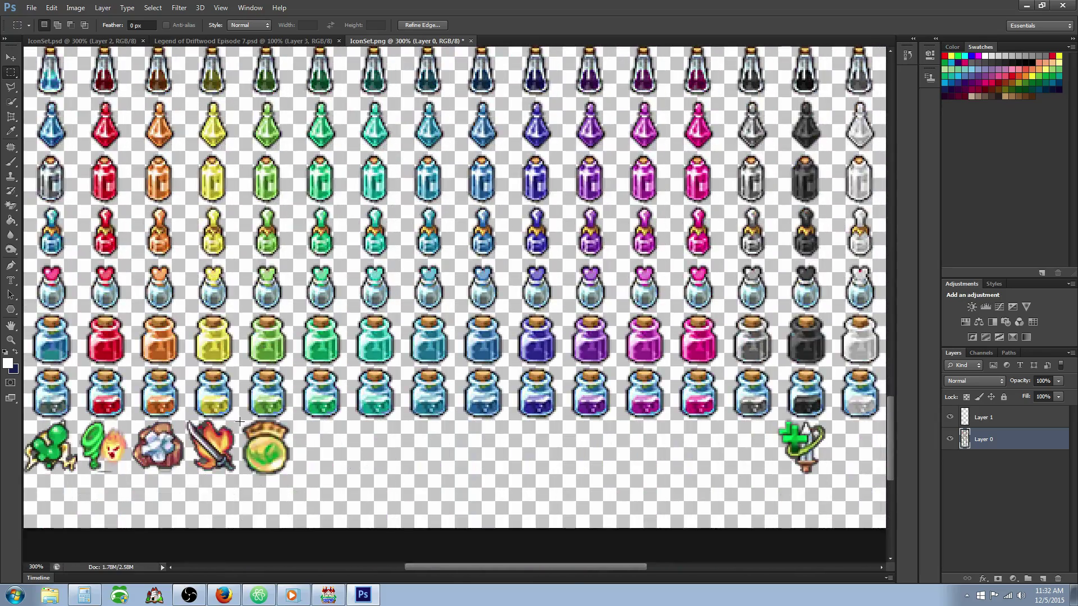
pyautogui.moveTo(240, 421); pyautogui.dragTo(291, 472)
# Paste the green gem as Layer 2 above Layer 1 and shrink it to about 98% × 64%.
pyautogui.hotkey('ctrl', 'j')
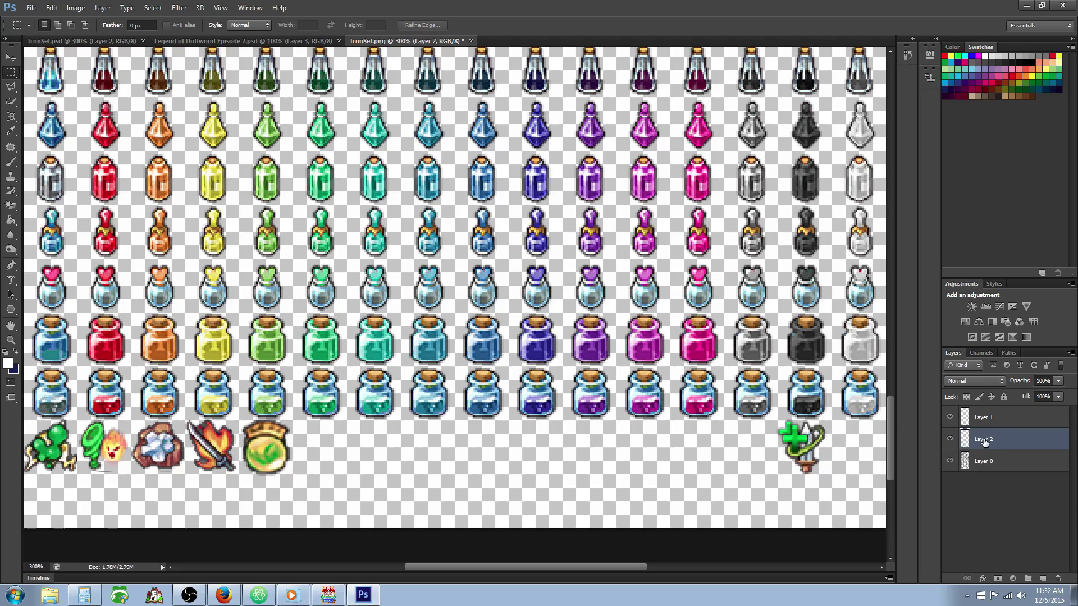
pyautogui.moveTo(983, 444); pyautogui.dragTo(982, 416)
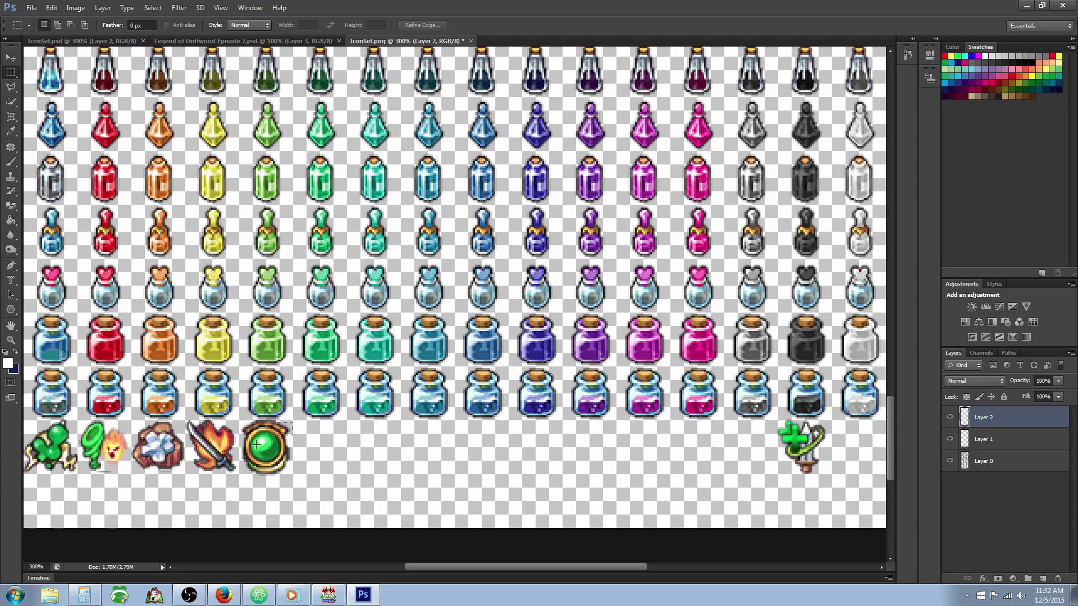
pyautogui.moveTo(256, 443); pyautogui.dragTo(241, 470)
pyautogui.rightClick(270, 447)
pyautogui.click(315, 340)
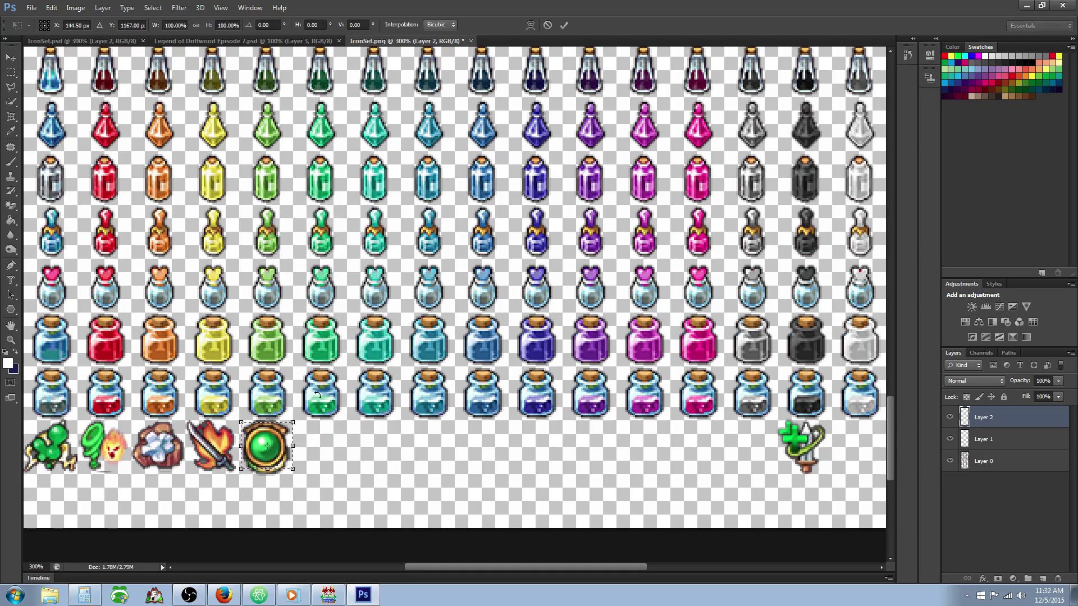
pyautogui.moveTo(291, 468); pyautogui.dragTo(268, 451)
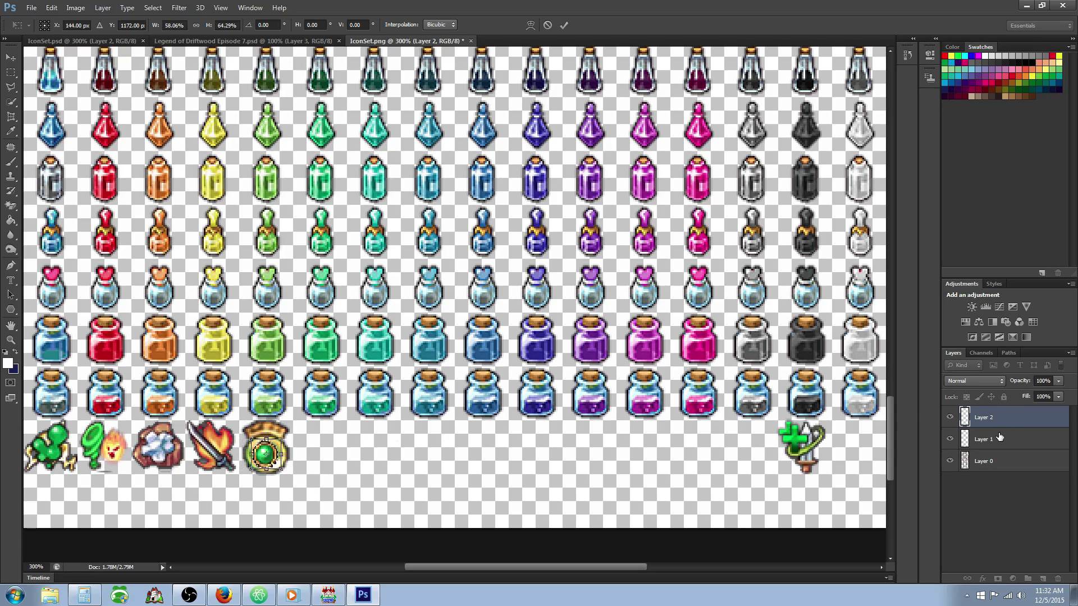
# Commit the gem's size, then stretch the crystal ball layer's shield slightly taller and nudge it right.
pyautogui.click(566, 25)
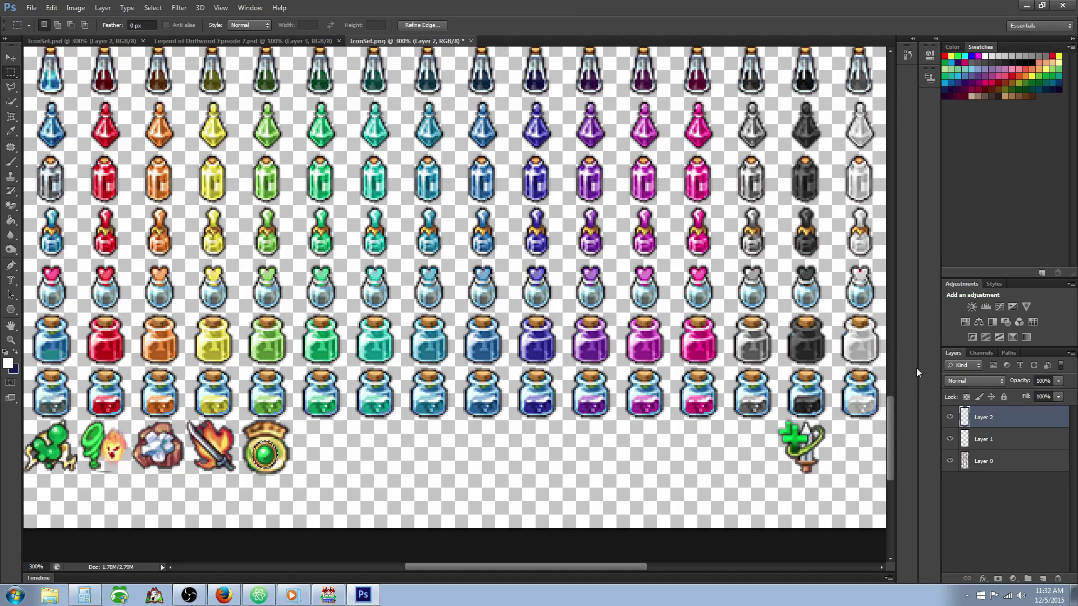
pyautogui.click(968, 441)
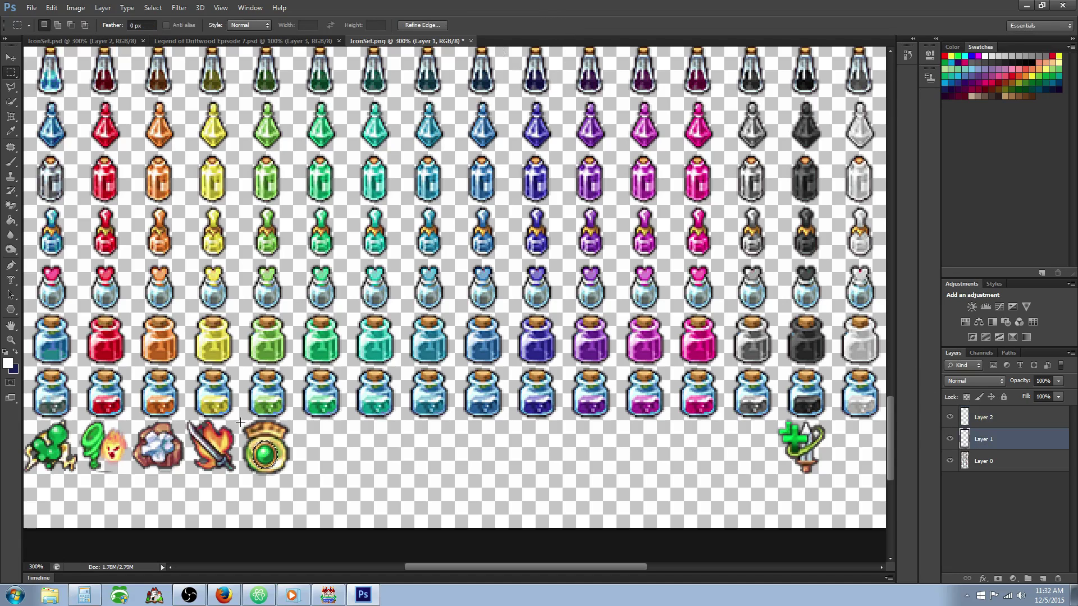
pyautogui.moveTo(240, 420); pyautogui.dragTo(293, 476)
pyautogui.rightClick(283, 461)
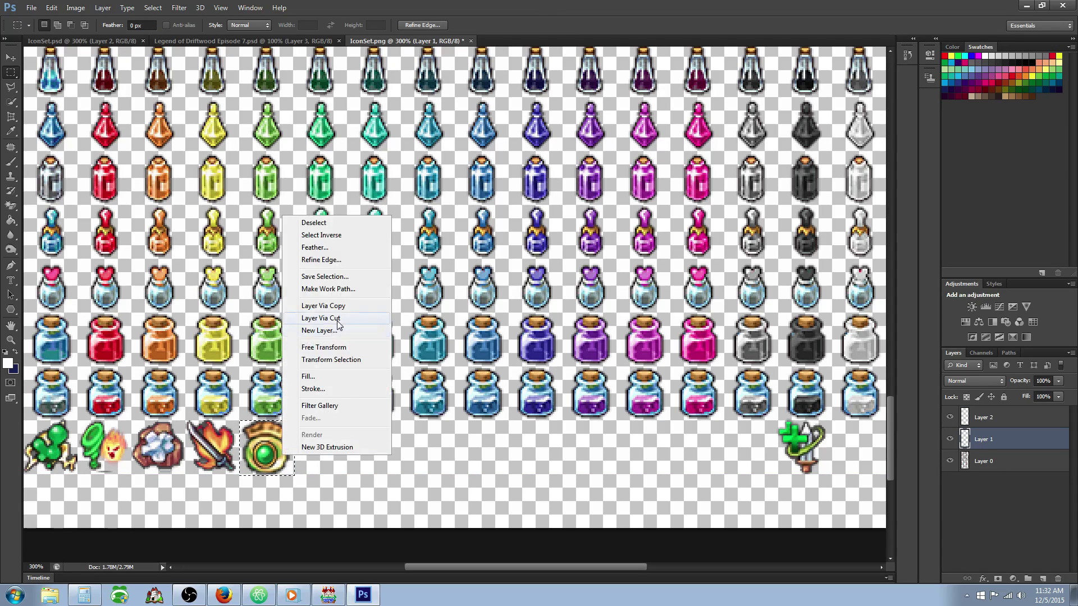
pyautogui.click(337, 348)
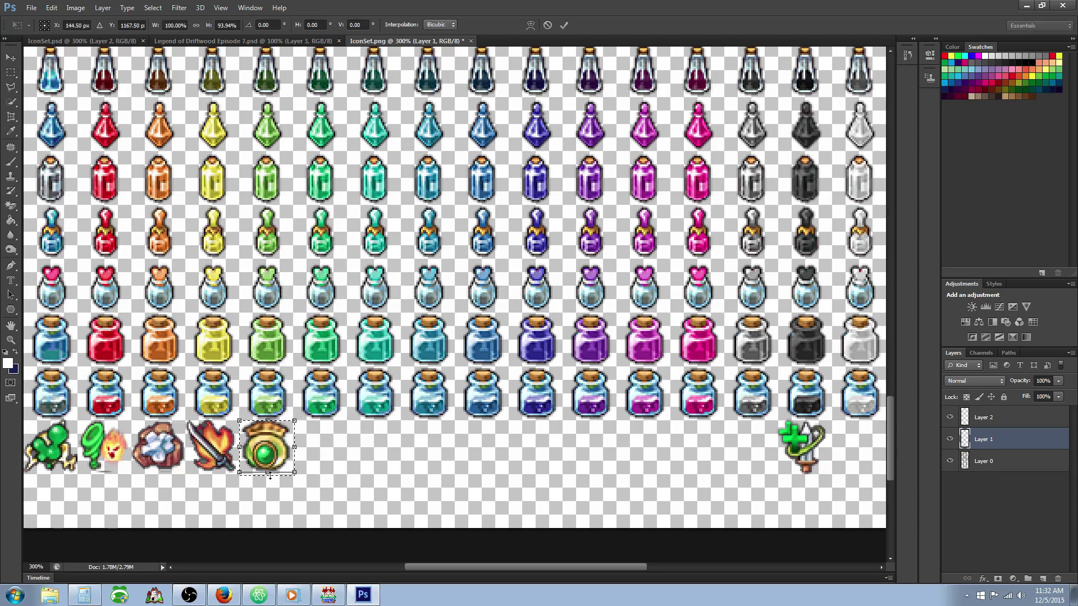
pyautogui.moveTo(270, 475); pyautogui.dragTo(293, 449)
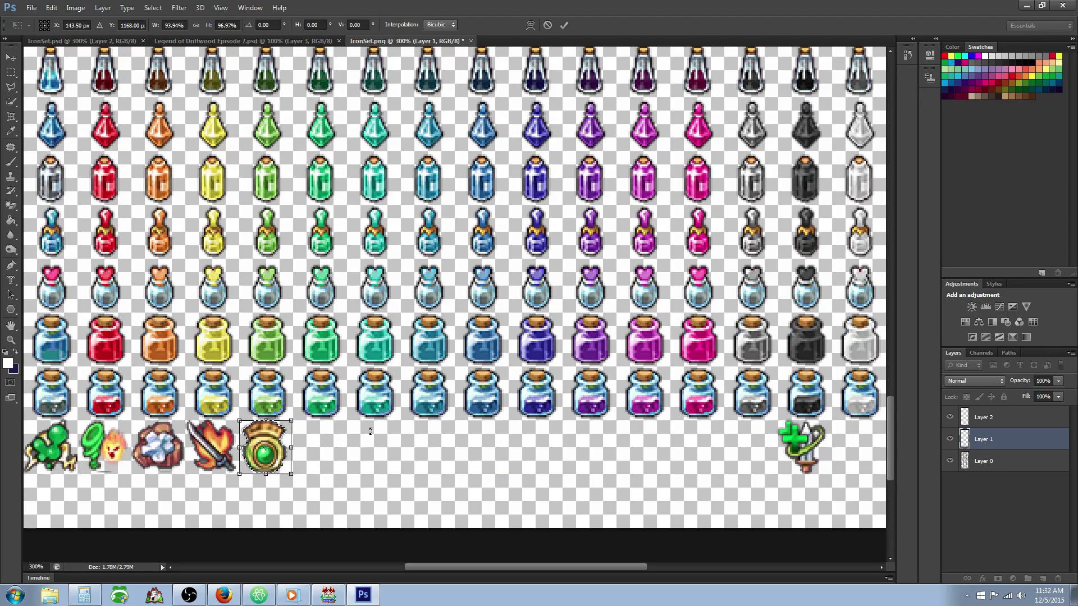
pyautogui.moveTo(270, 435); pyautogui.dragTo(271, 435)
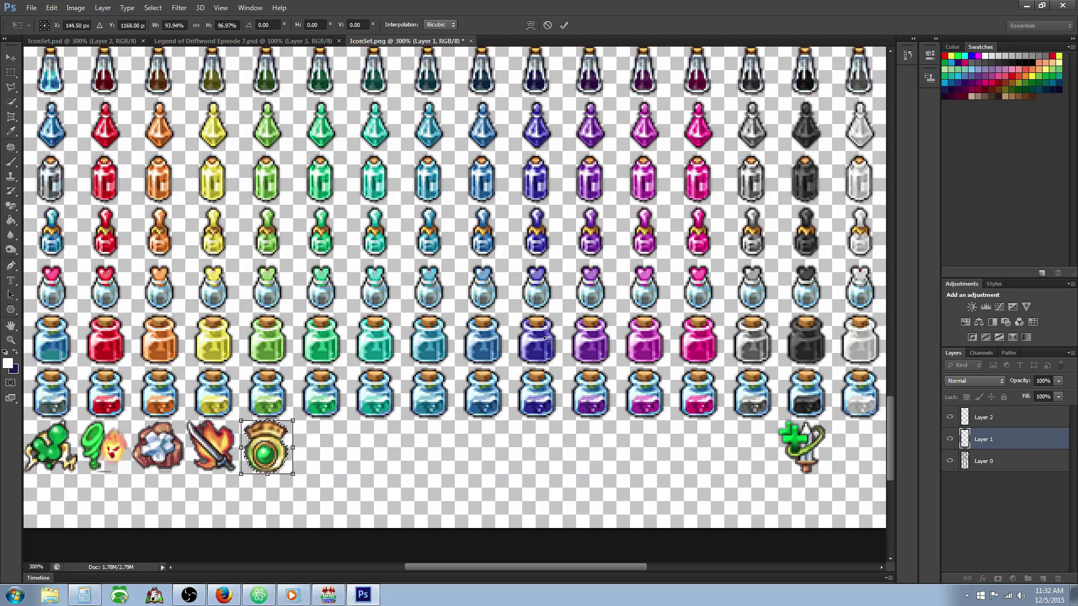
pyautogui.click(564, 24)
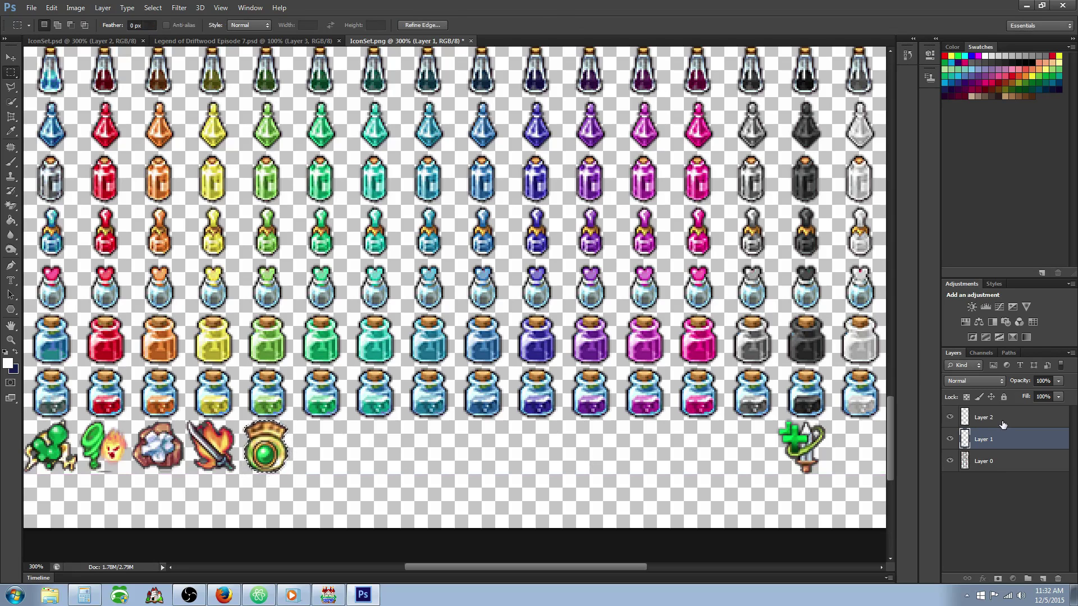
# On Layer 2, Free Transform the shield to reposition it at X 146, Y 1171.5 px.
pyautogui.click(1002, 421)
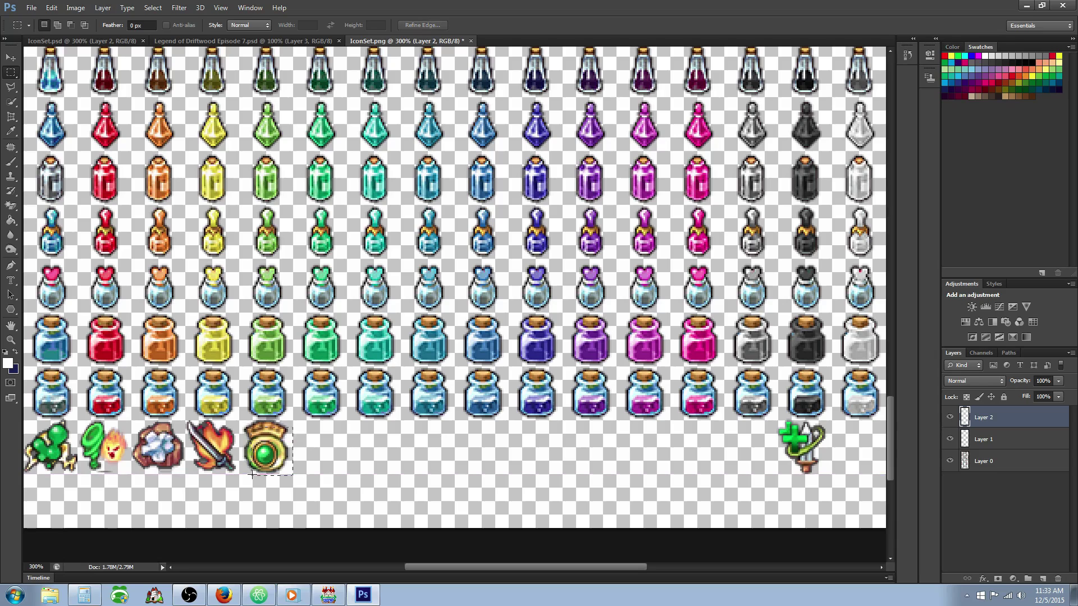
pyautogui.moveTo(252, 475); pyautogui.dragTo(265, 452)
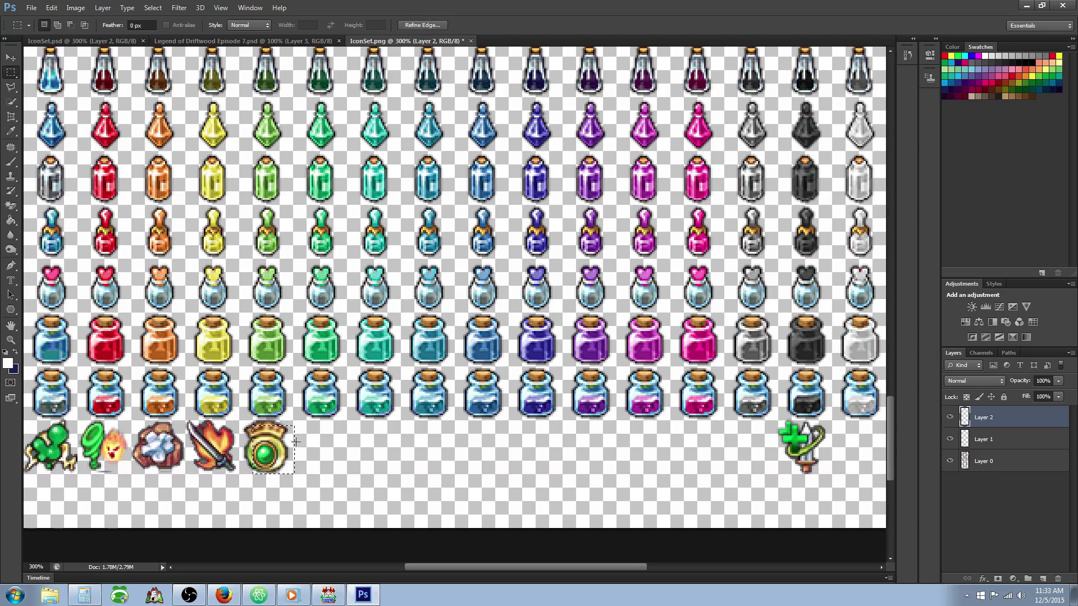
pyautogui.click(272, 443)
pyautogui.rightClick(268, 459)
pyautogui.click(292, 355)
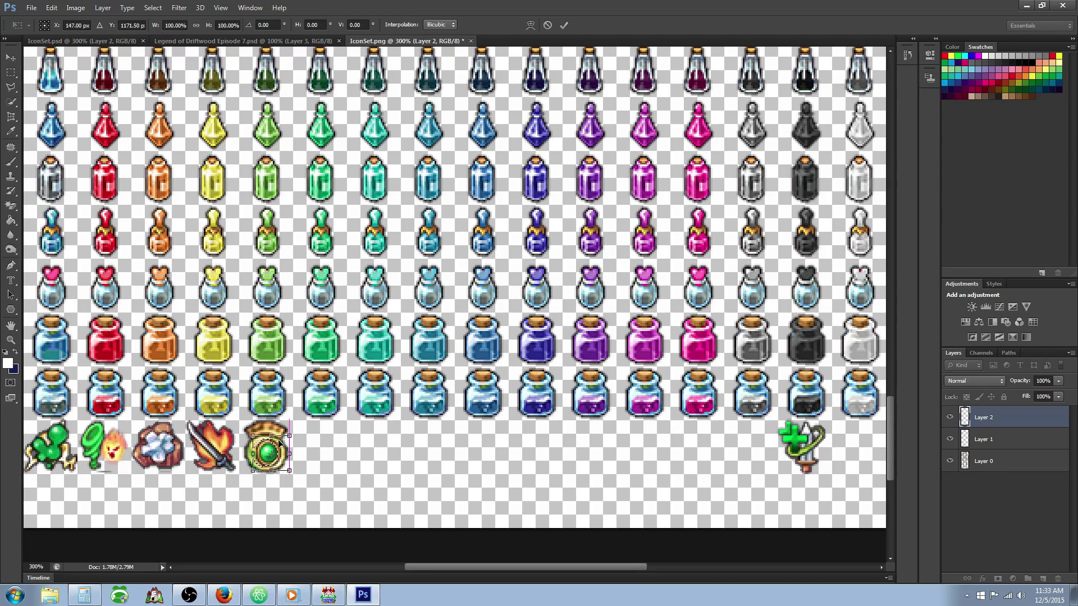
pyautogui.click(564, 25)
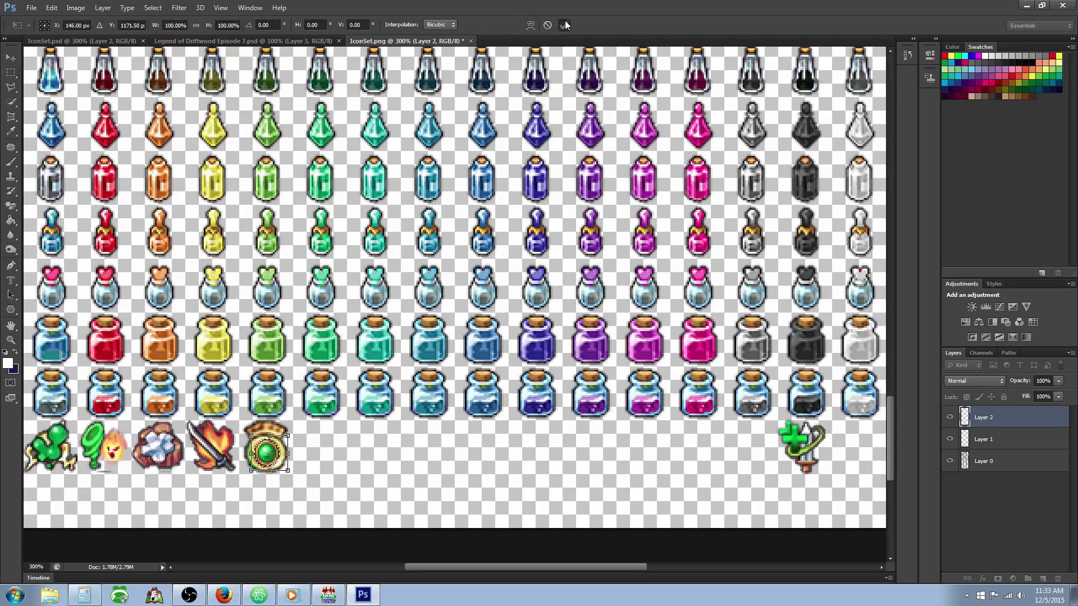
# Select the green glowing sword icon on Layer 0 and marquee the bottom-row shield slot.
pyautogui.moveTo(896, 432); pyautogui.dragTo(883, 178)
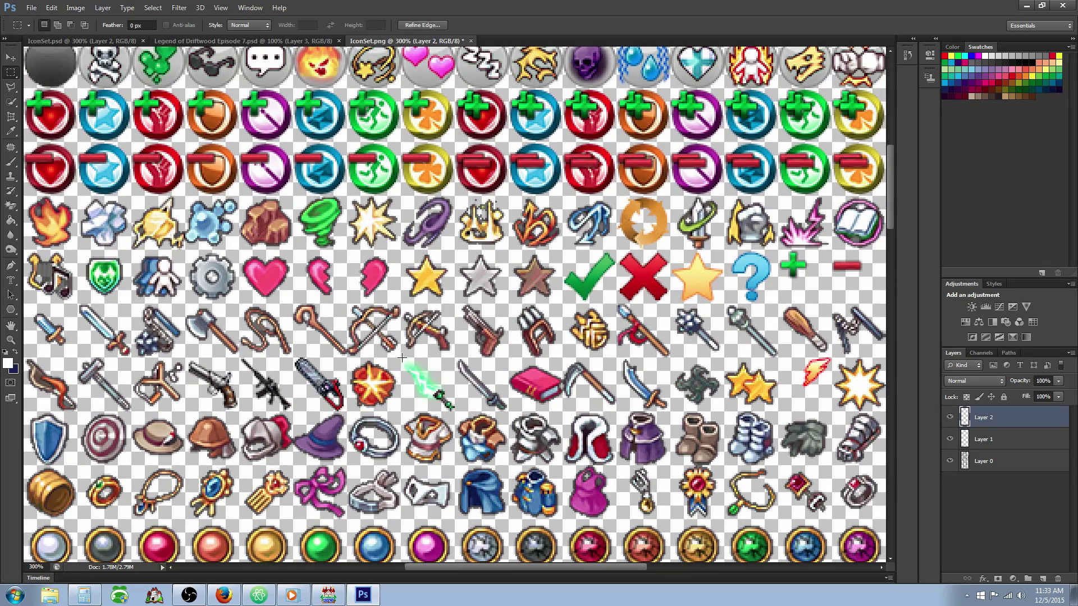
pyautogui.moveTo(402, 357); pyautogui.dragTo(455, 411)
pyautogui.click(1016, 463)
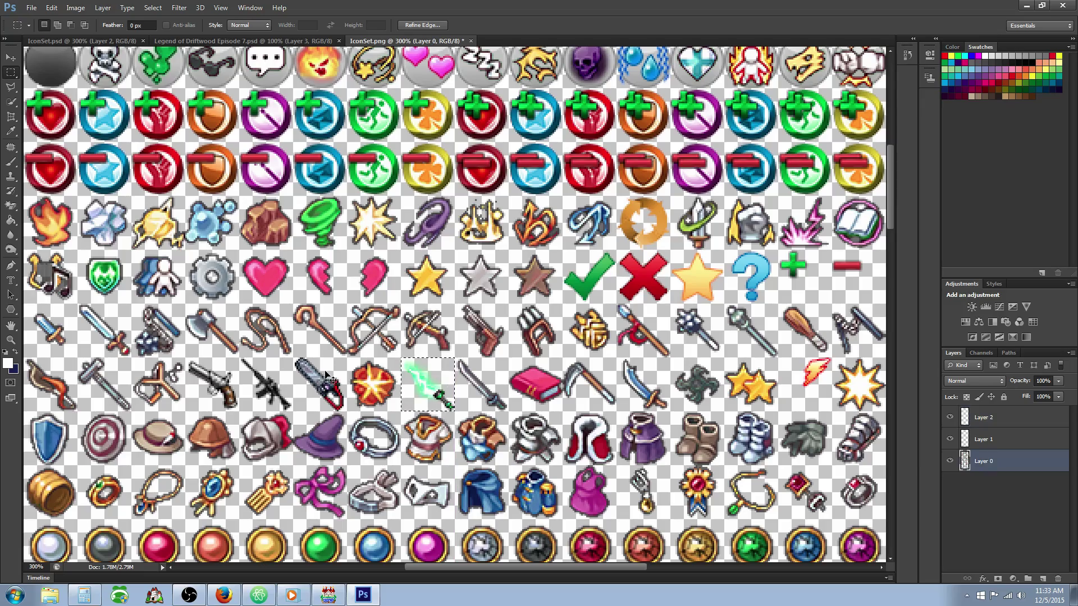
pyautogui.scroll(-10, 332, 380)
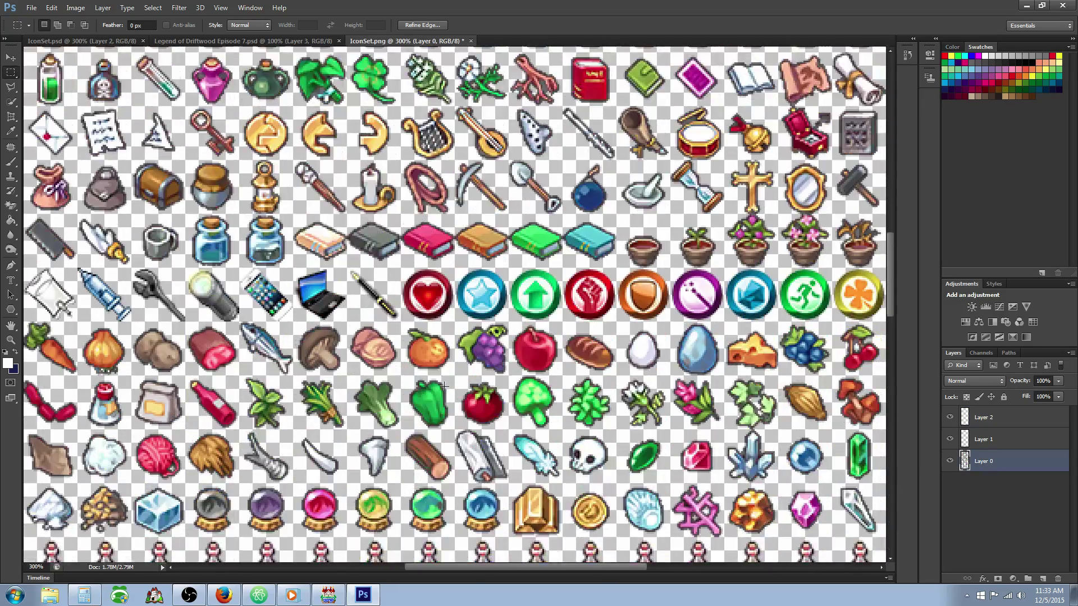
pyautogui.scroll(-8, 443, 386)
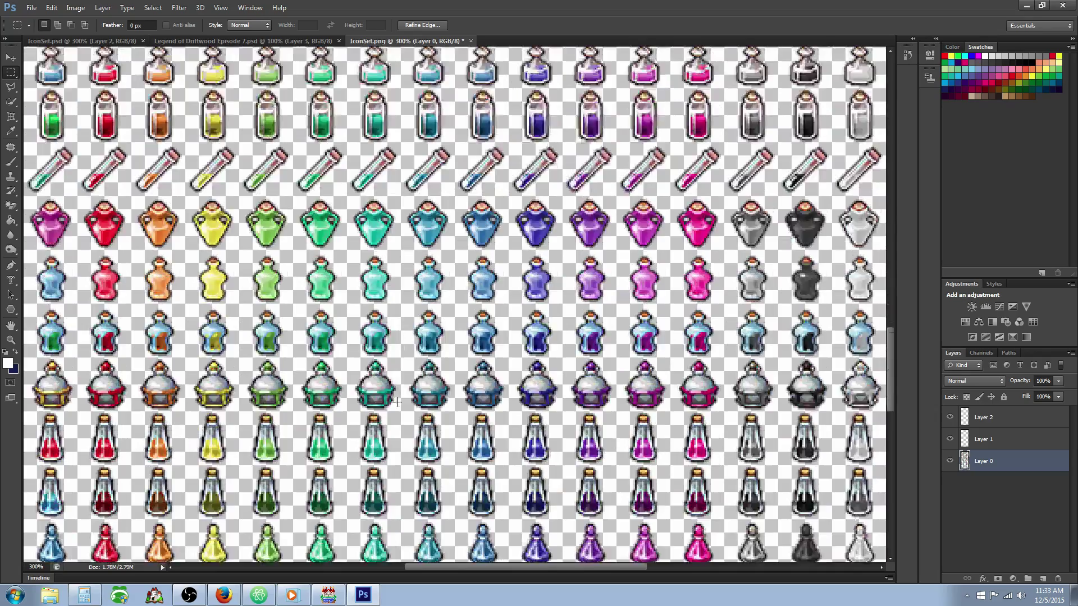
pyautogui.scroll(-8, 396, 402)
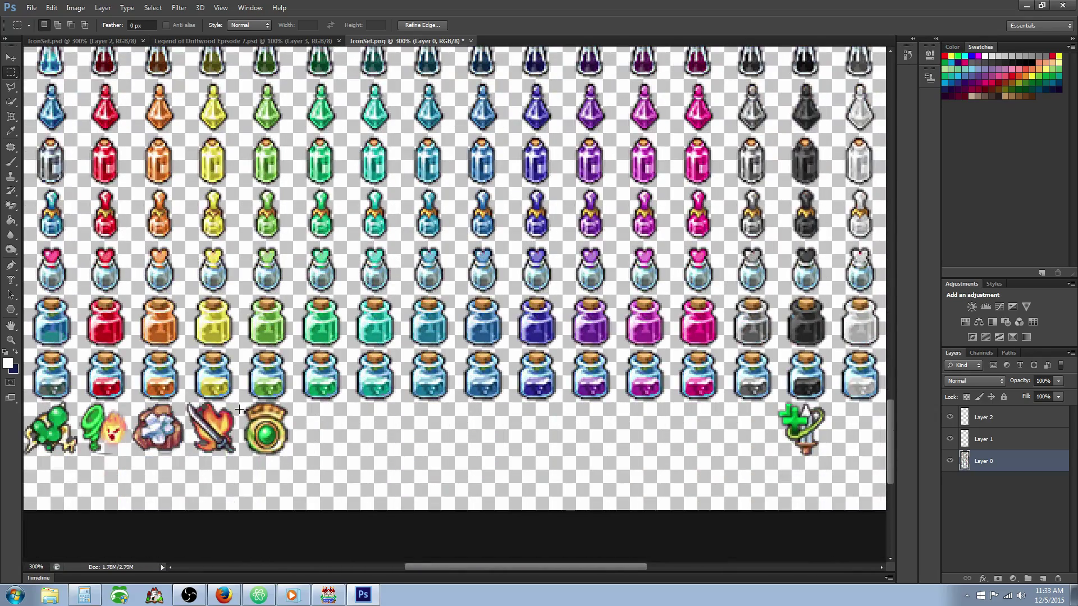
pyautogui.moveTo(239, 403); pyautogui.dragTo(291, 456)
# Paste the green sword into the bottom-row slot as Layer 3 and raise it in the stack.
pyautogui.hotkey('ctrl', 'j')
pyautogui.moveTo(991, 461); pyautogui.dragTo(986, 416)
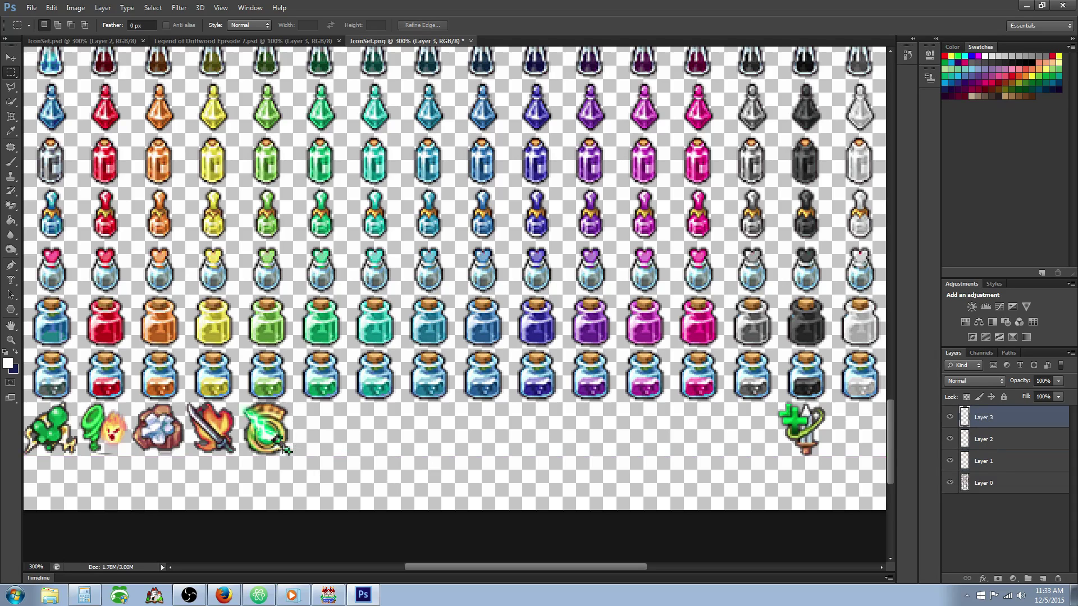
pyautogui.moveTo(296, 457); pyautogui.dragTo(239, 405)
# Free-transform the sword to about 77% and rotate it −40.71° diagonally across the shield.
pyautogui.rightClick(257, 416)
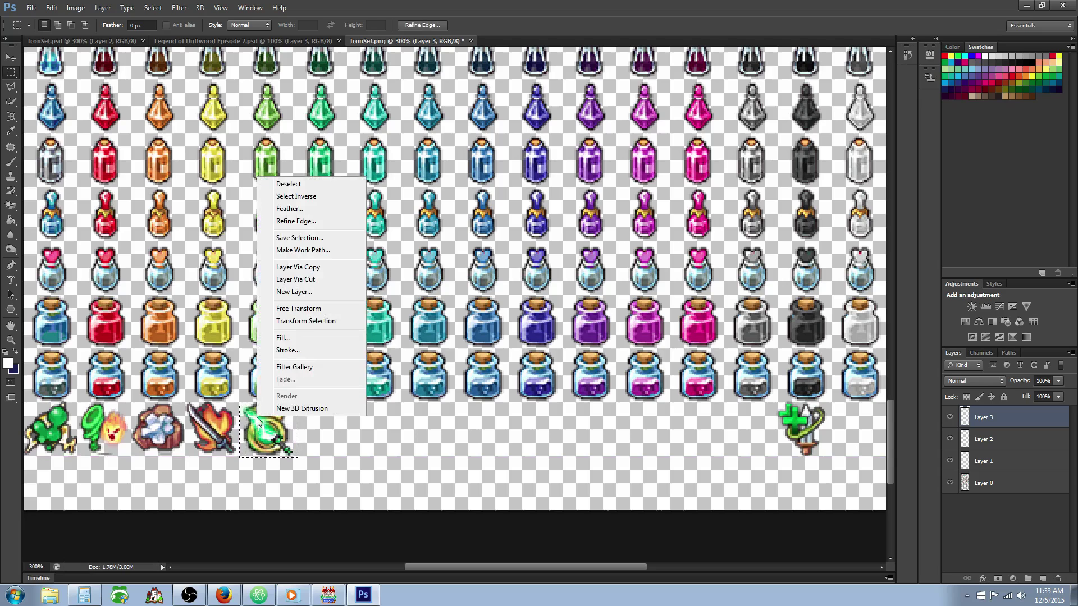
pyautogui.click(318, 315)
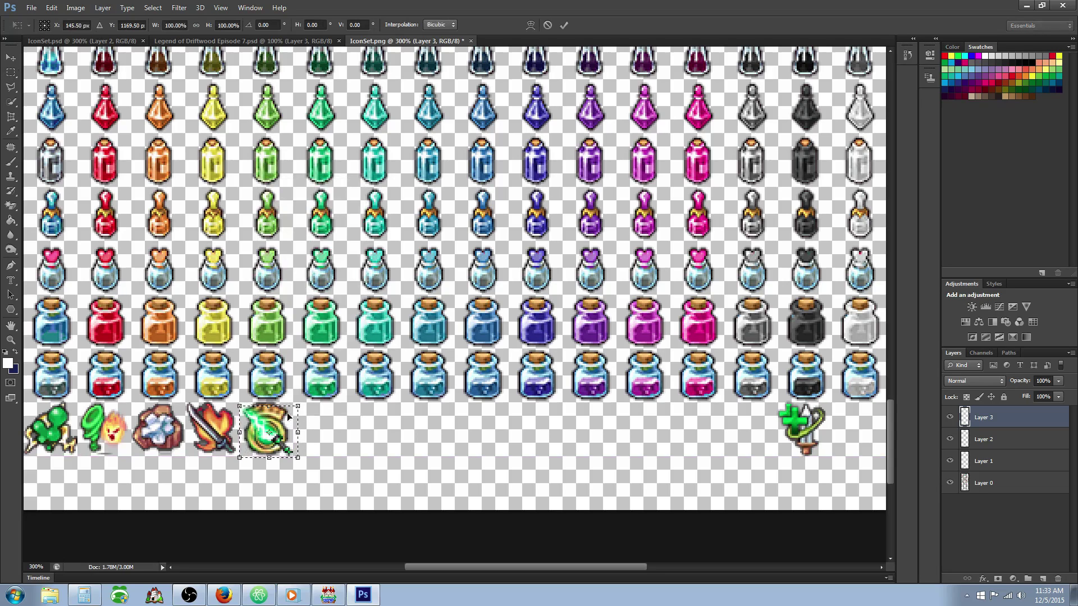
pyautogui.moveTo(276, 436); pyautogui.dragTo(272, 431)
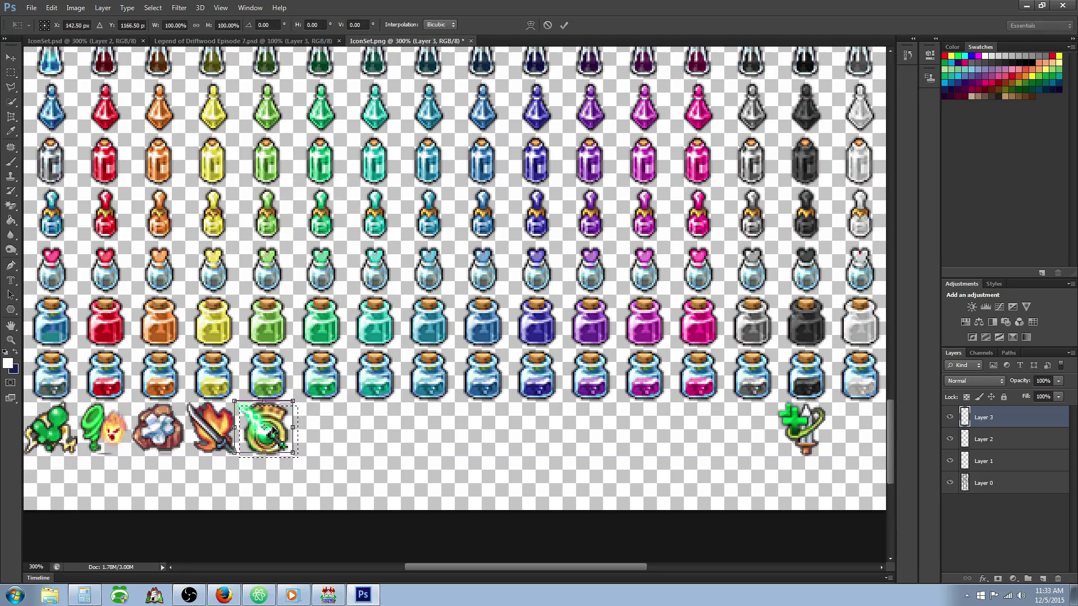
pyautogui.press('Right')
pyautogui.press('Right')
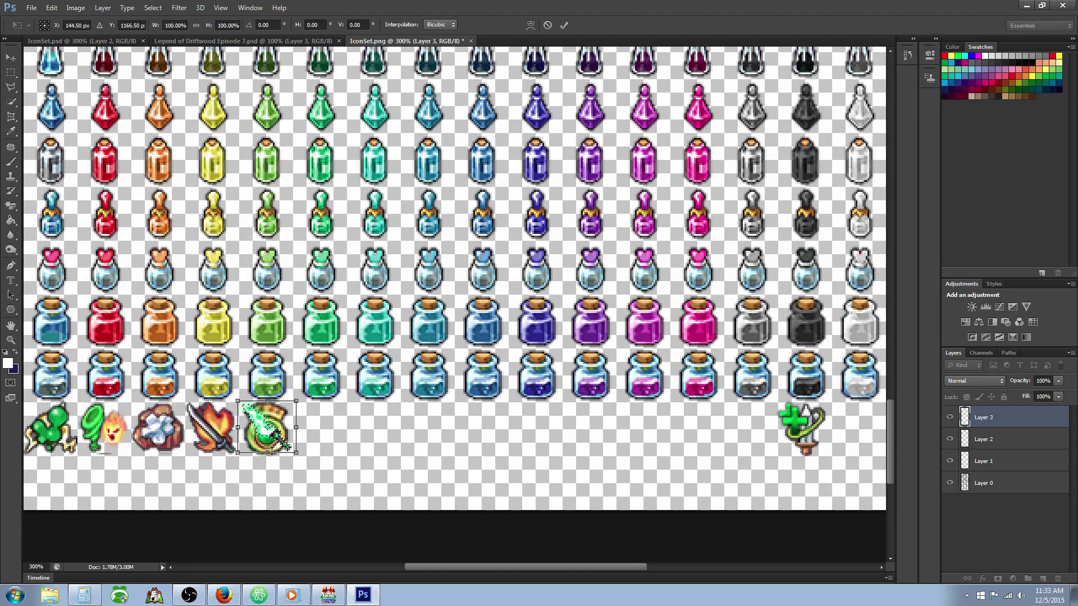
pyautogui.moveTo(267, 454); pyautogui.dragTo(267, 457)
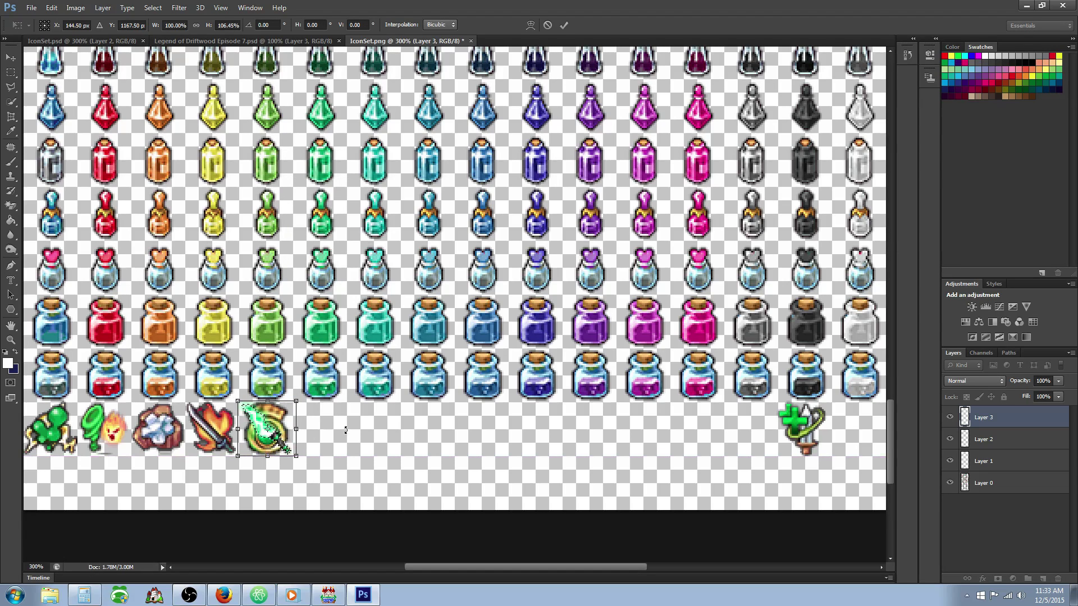
pyautogui.moveTo(238, 401); pyautogui.dragTo(247, 416)
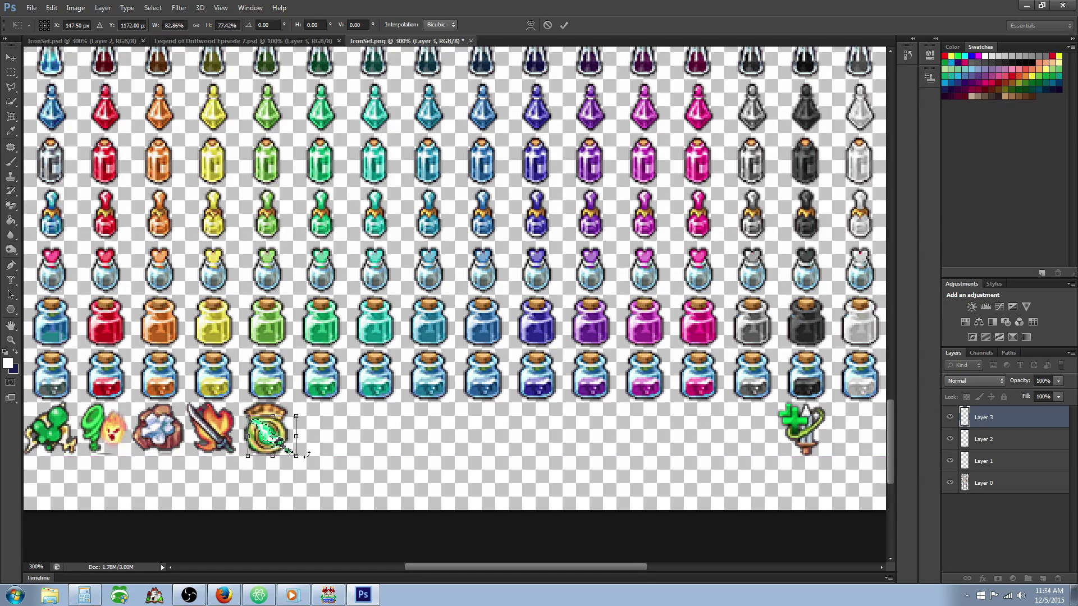
pyautogui.moveTo(297, 457); pyautogui.dragTo(294, 457)
pyautogui.moveTo(294, 414); pyautogui.dragTo(268, 420)
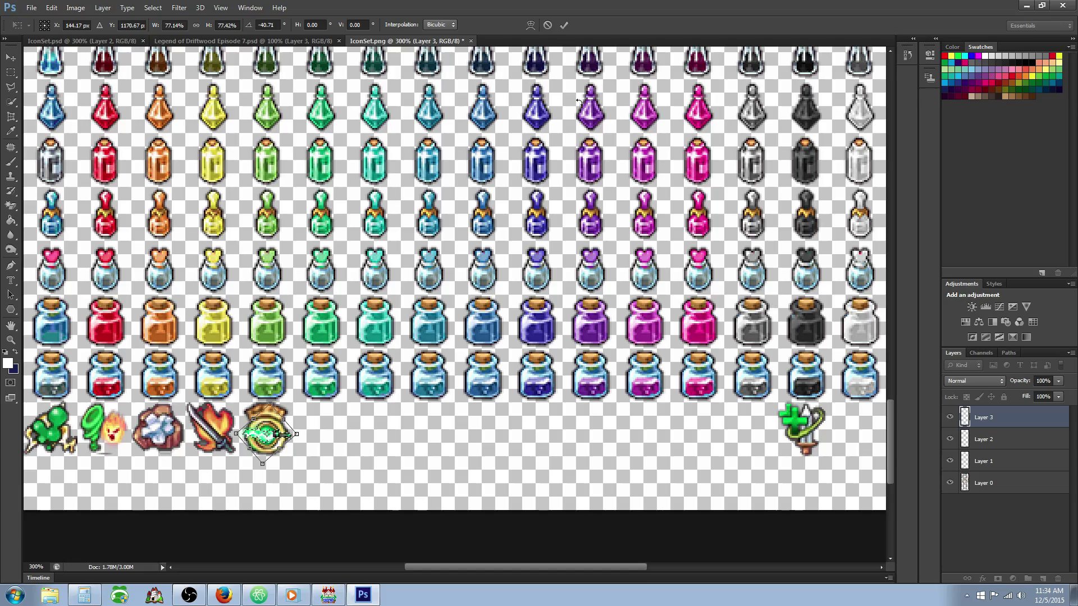
pyautogui.click(564, 26)
# Copy the green tornado icon from Layer 0 and paste it in place into the bottom-row shield slot as Layer 4.
pyautogui.scroll(1, 480, 247)
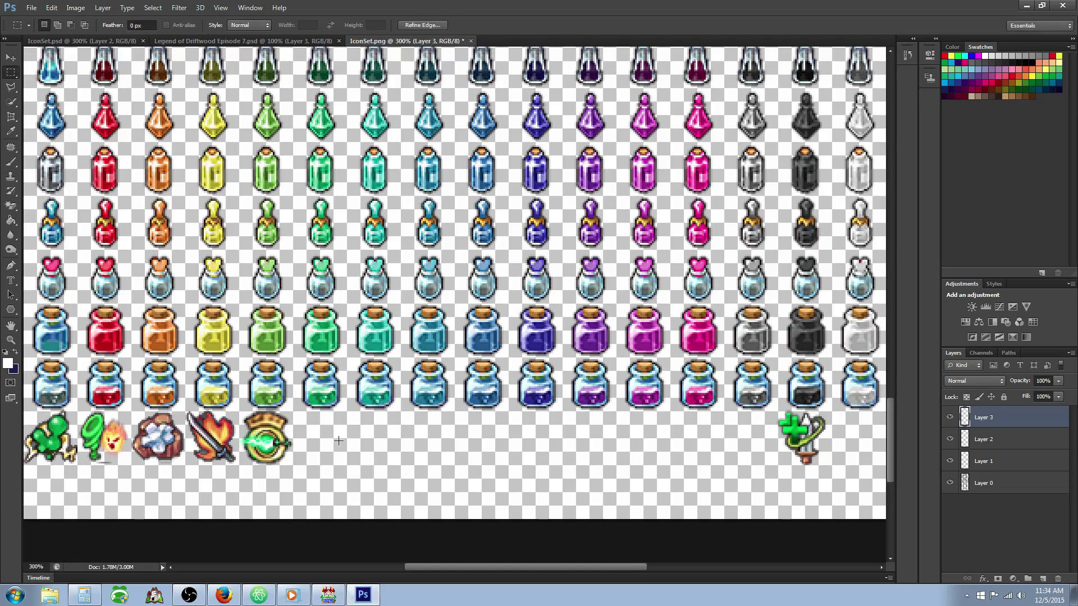
pyautogui.scroll(10, 356, 441)
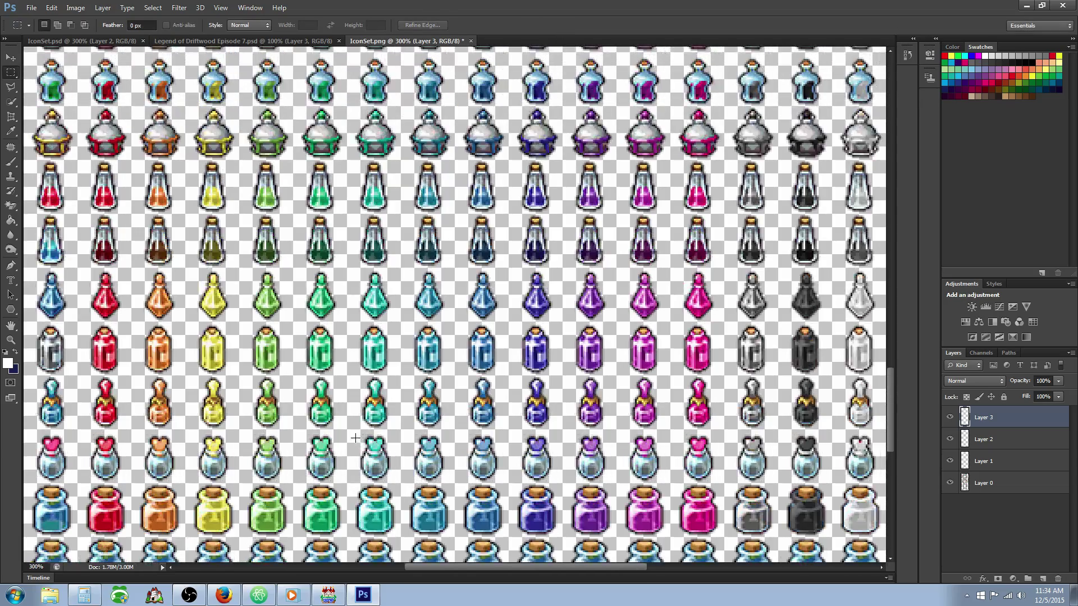
pyautogui.scroll(10, 363, 425)
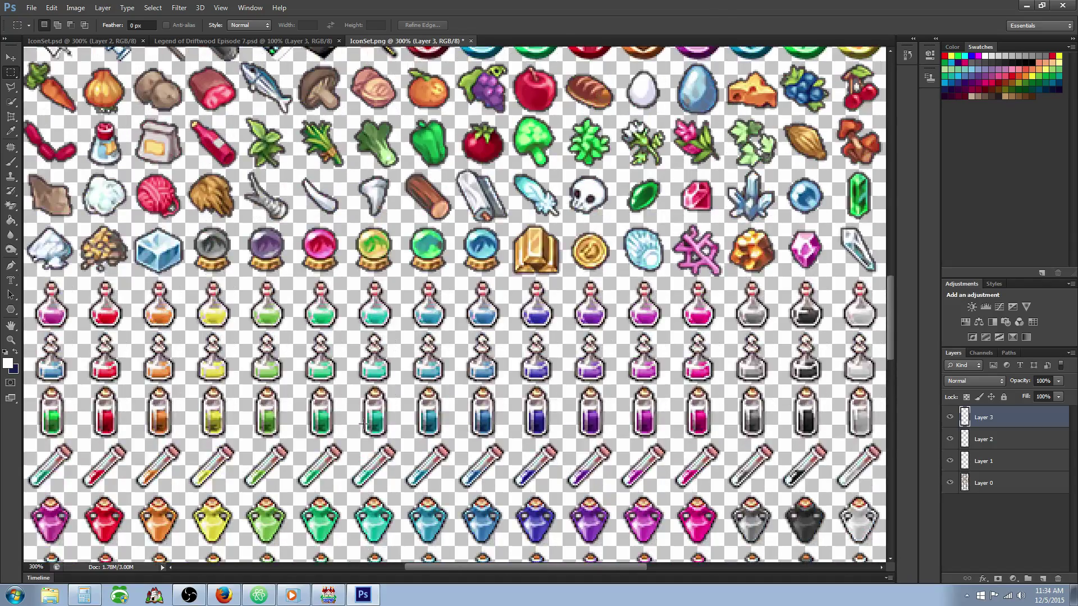
pyautogui.scroll(17, 363, 424)
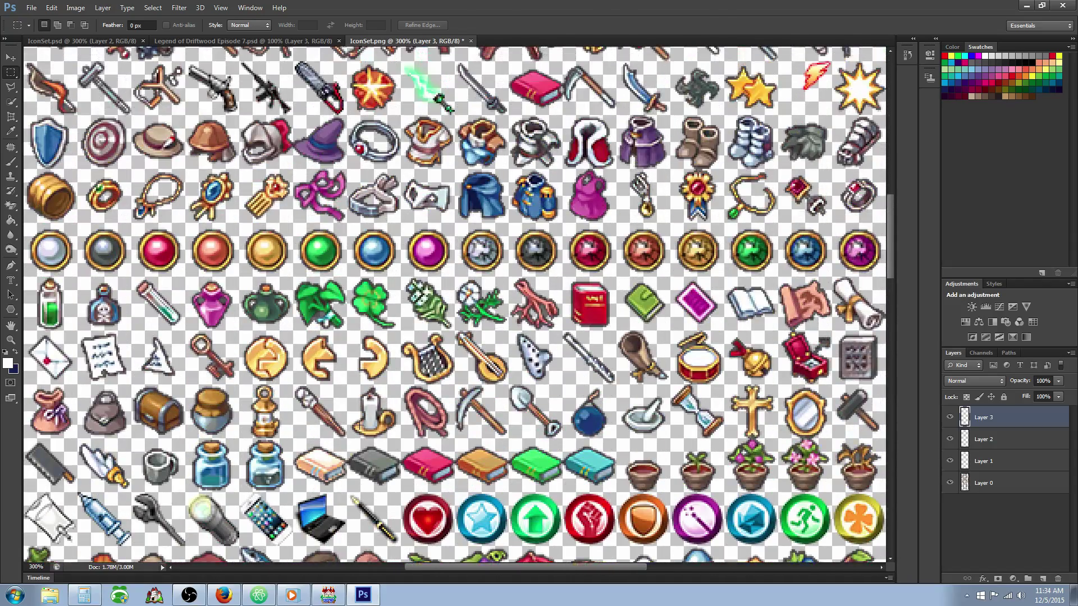
pyautogui.scroll(2, 352, 425)
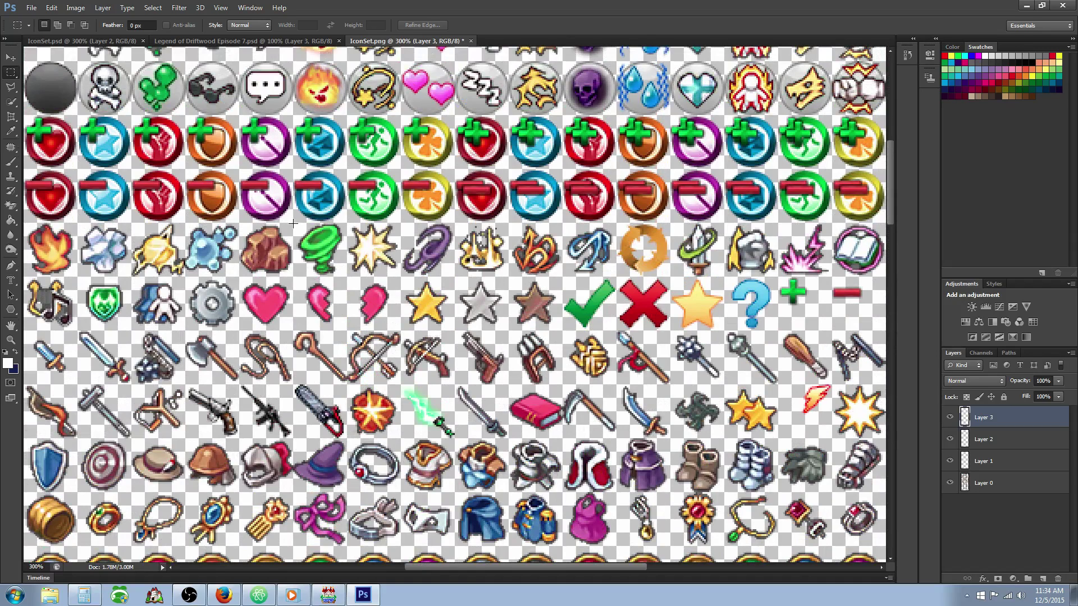
pyautogui.moveTo(293, 223); pyautogui.dragTo(347, 277)
pyautogui.click(1004, 482)
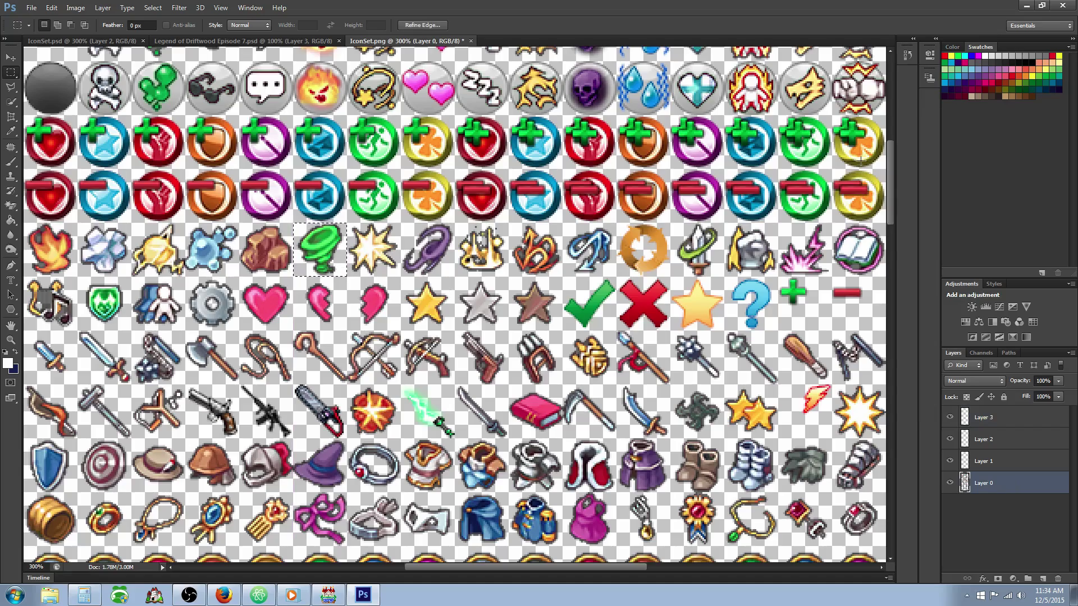
pyautogui.moveTo(891, 151); pyautogui.dragTo(898, 418)
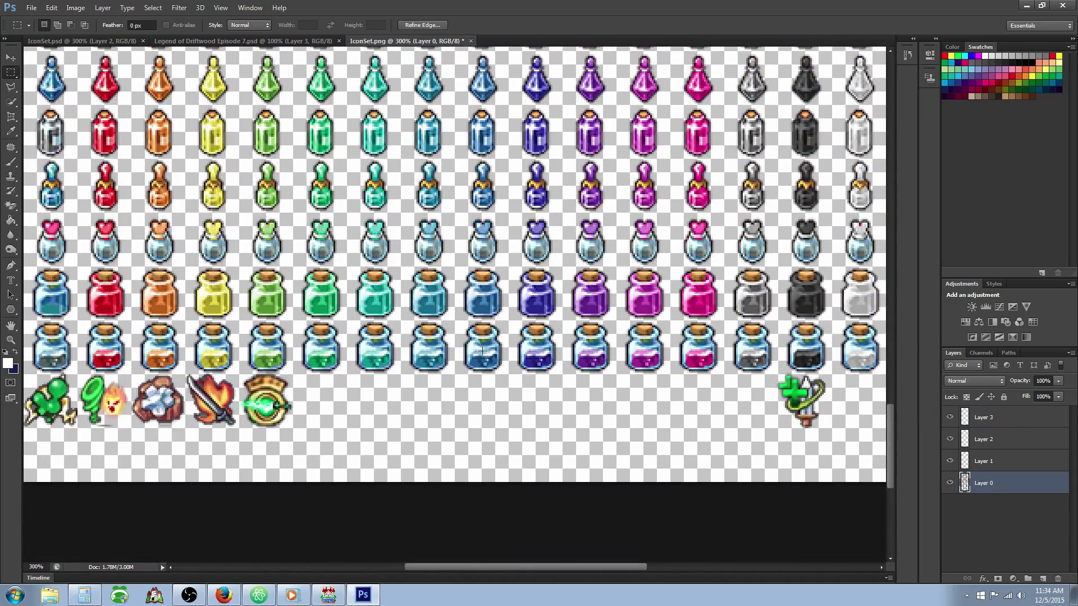
pyautogui.moveTo(293, 375); pyautogui.dragTo(241, 425)
pyautogui.hotkey('ctrl', 'j')
# Move Layer 4 to the top and flatten the tornado to 106.45% width, 56.67% height, nudged down one pixel.
pyautogui.moveTo(1028, 493); pyautogui.dragTo(984, 416)
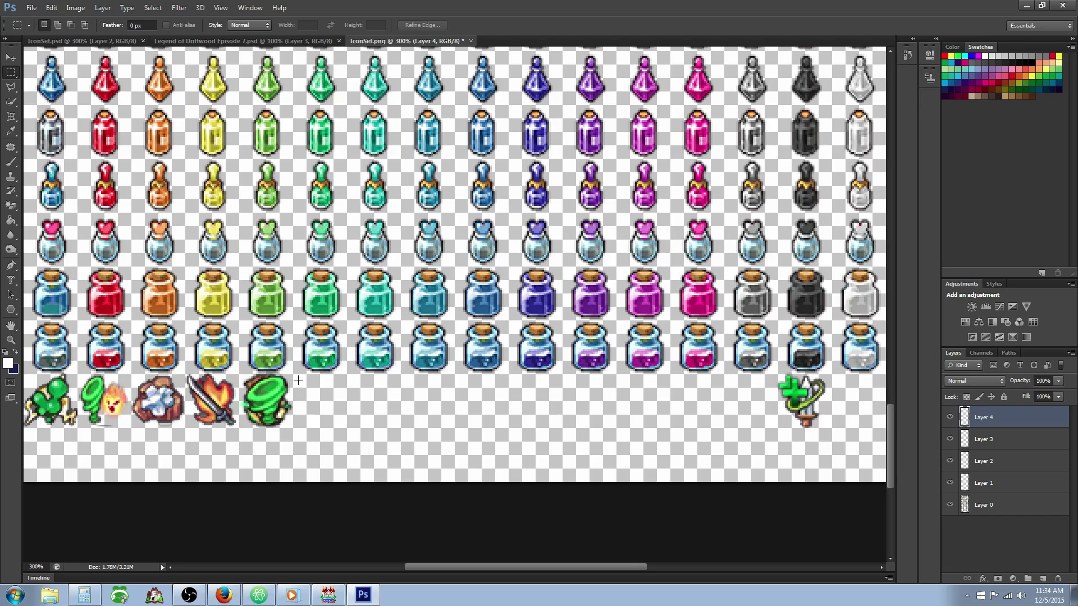
pyautogui.moveTo(293, 374); pyautogui.dragTo(242, 425)
pyautogui.rightClick(271, 393)
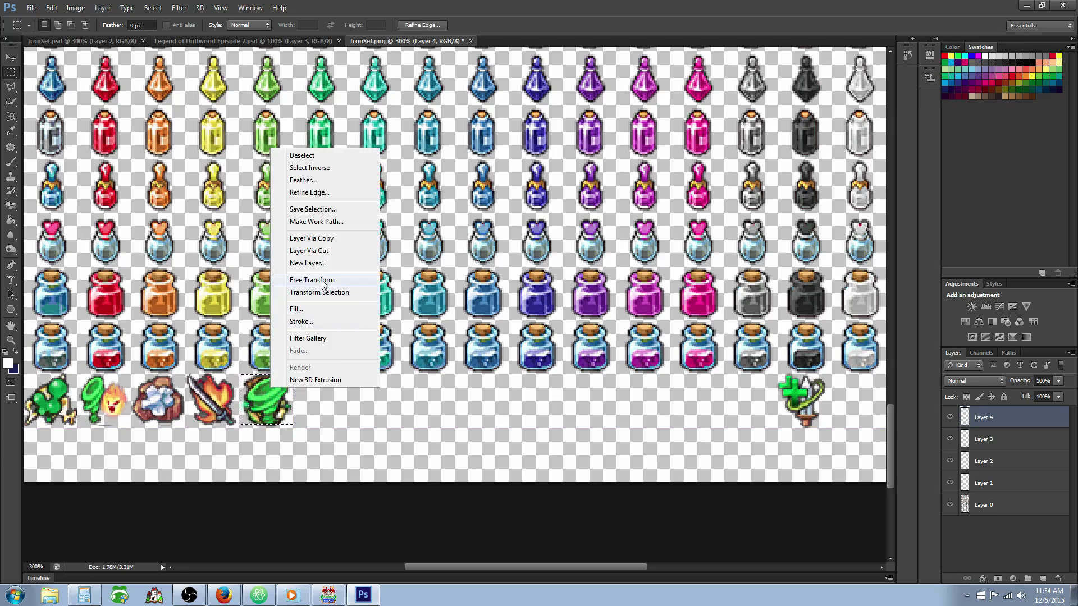
pyautogui.click(337, 276)
pyautogui.moveTo(292, 375); pyautogui.dragTo(278, 415)
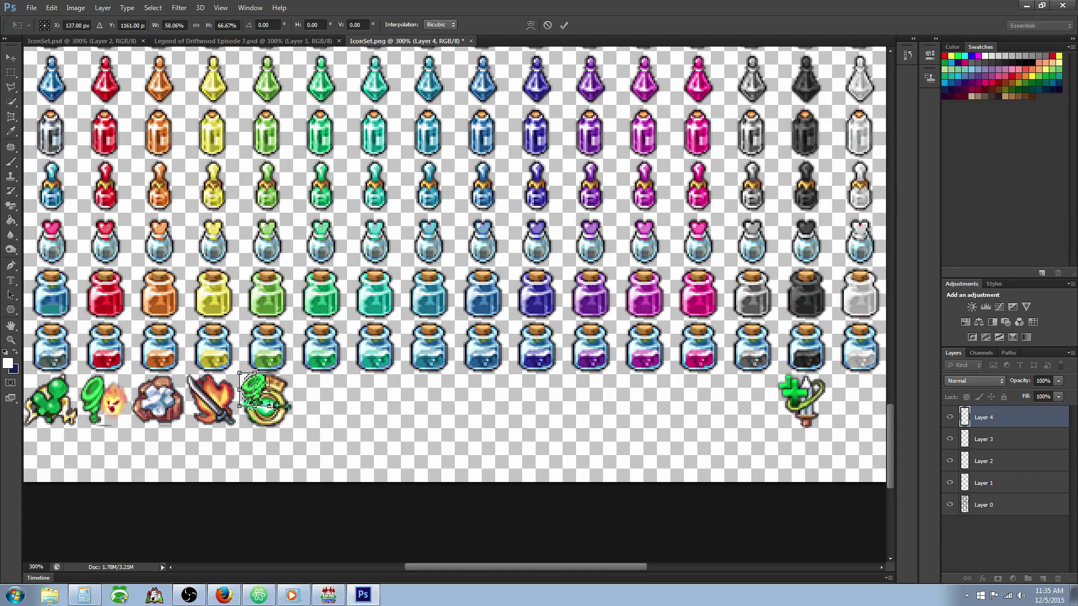
pyautogui.moveTo(283, 401); pyautogui.dragTo(293, 404)
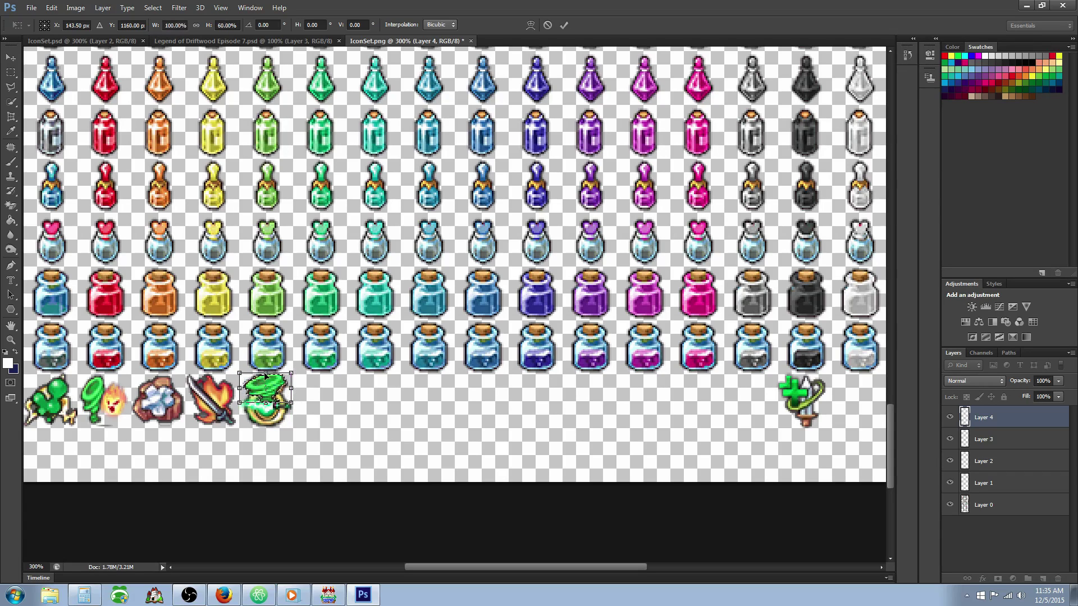
pyautogui.moveTo(266, 372); pyautogui.dragTo(270, 389)
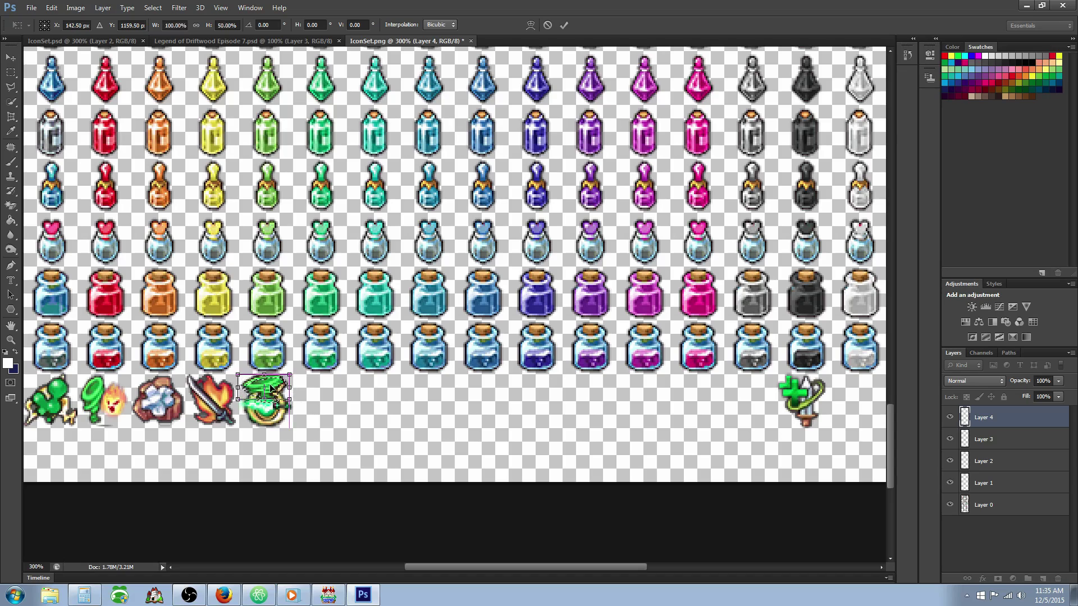
pyautogui.press('Down')
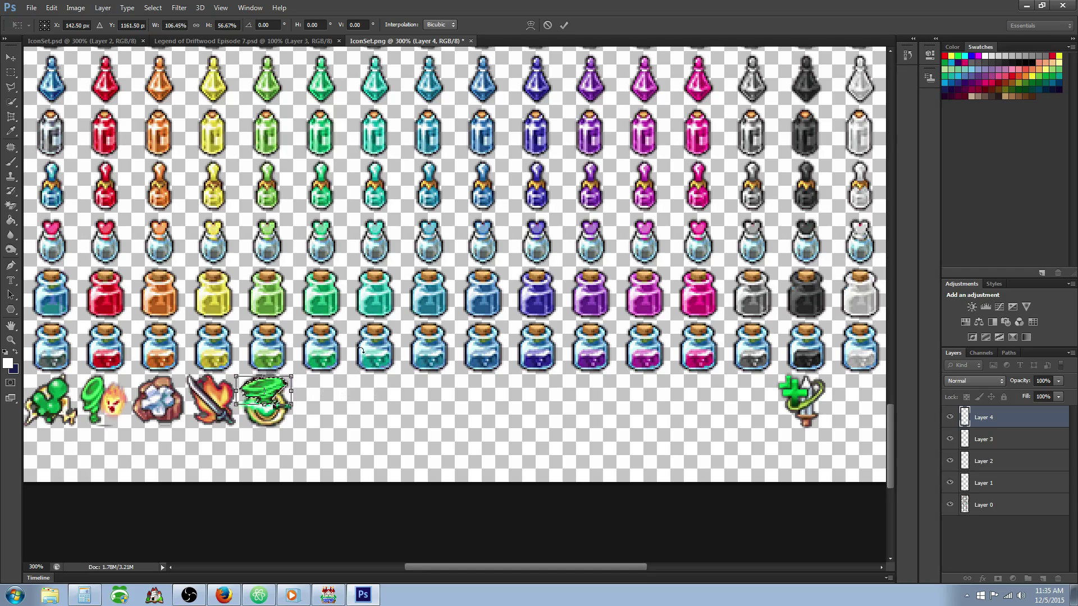
# Apply the flattened tornado and reorder the layers to Layer 4, 3, 2, 1, 0.
pyautogui.click(564, 25)
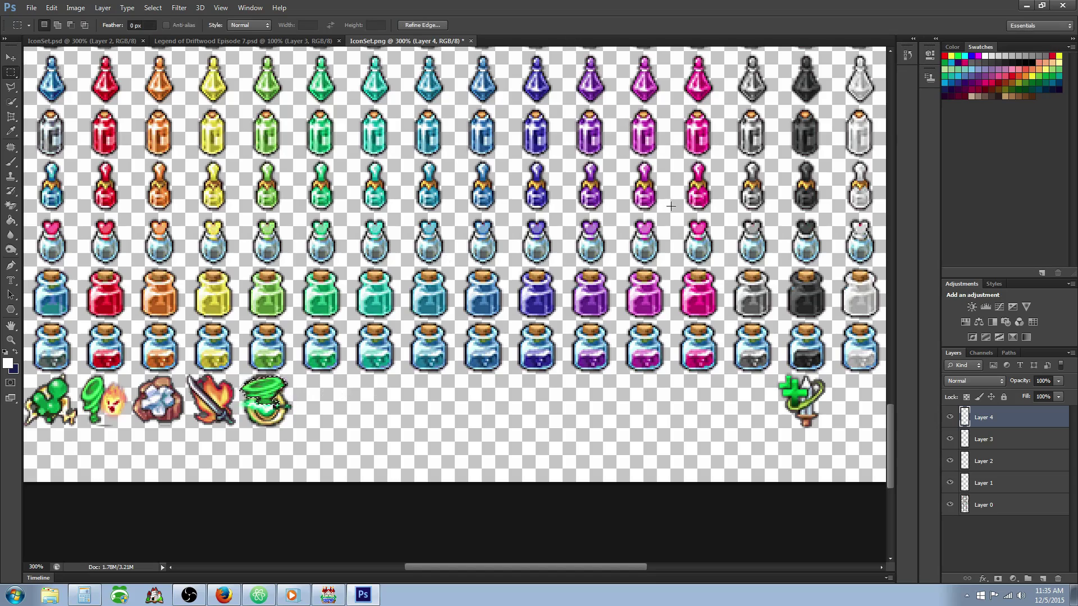
pyautogui.moveTo(984, 422); pyautogui.dragTo(984, 442)
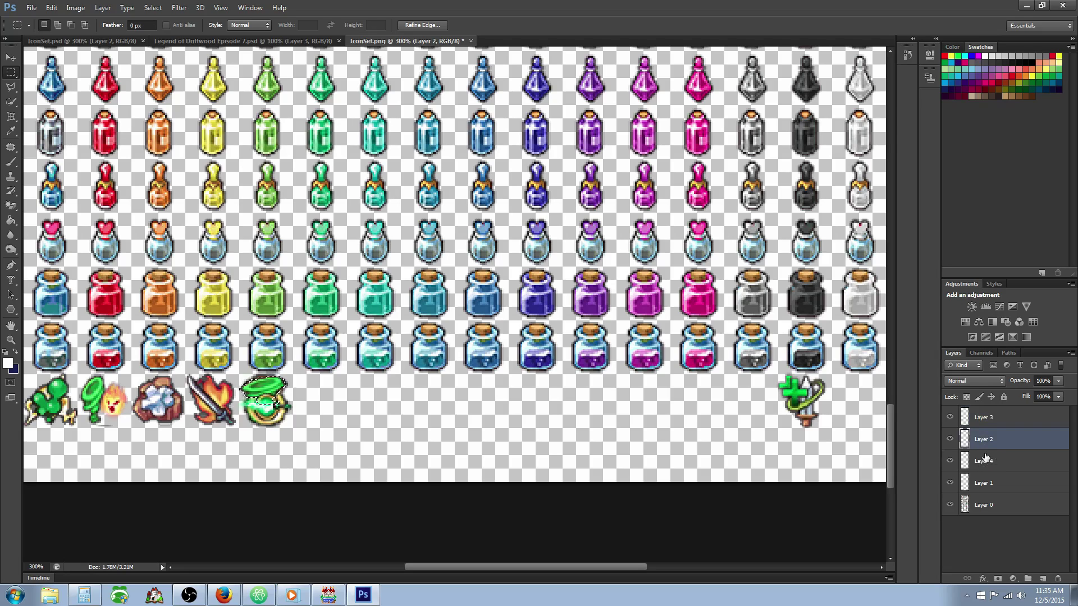
pyautogui.moveTo(988, 484); pyautogui.dragTo(986, 420)
pyautogui.moveTo(992, 484); pyautogui.dragTo(989, 420)
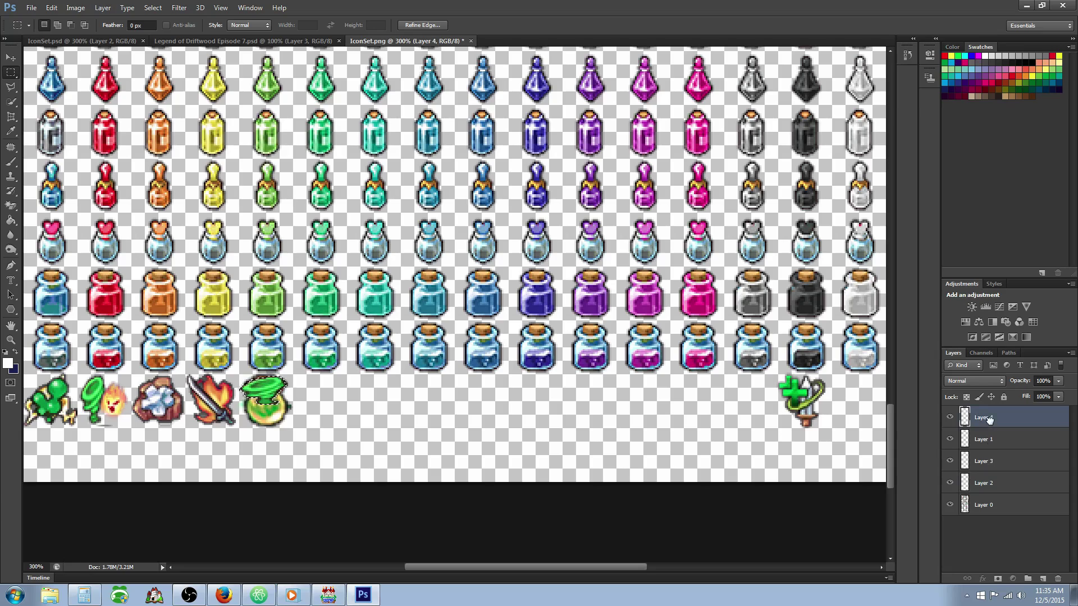
pyautogui.click(991, 441)
pyautogui.moveTo(994, 467); pyautogui.dragTo(992, 437)
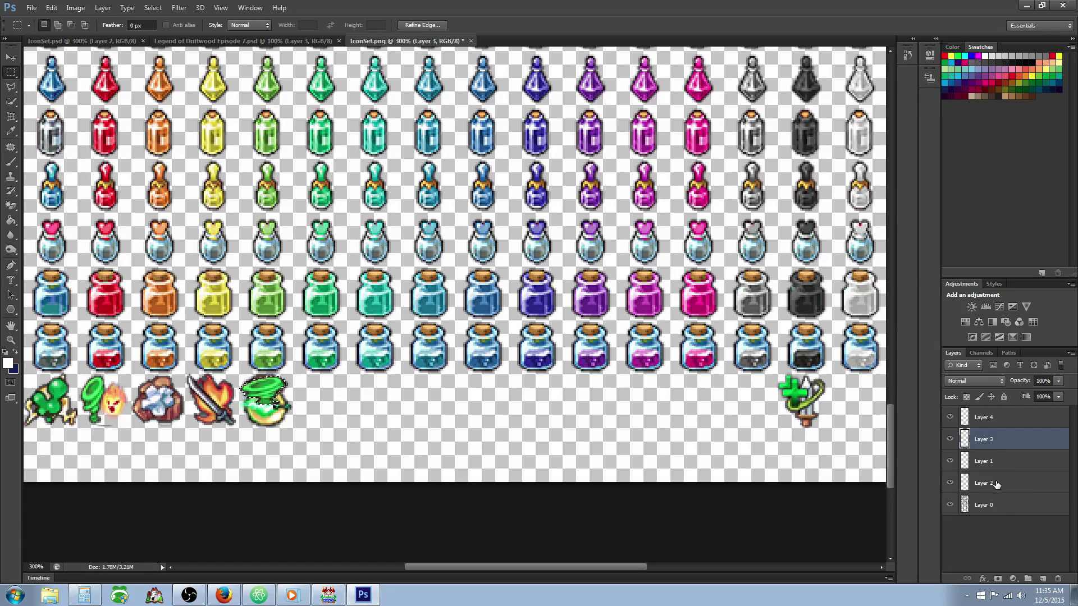
pyautogui.moveTo(997, 484); pyautogui.dragTo(995, 462)
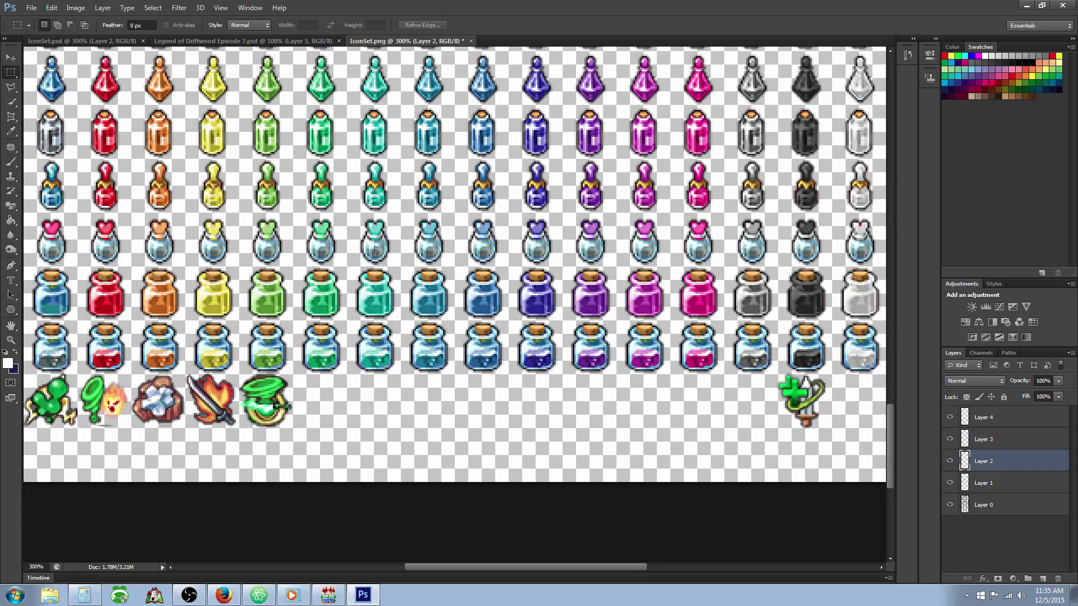
# Save the sheet in PNG format, replacing the existing IconSet.png, after a failed PSD attempt.
pyautogui.click(31, 8)
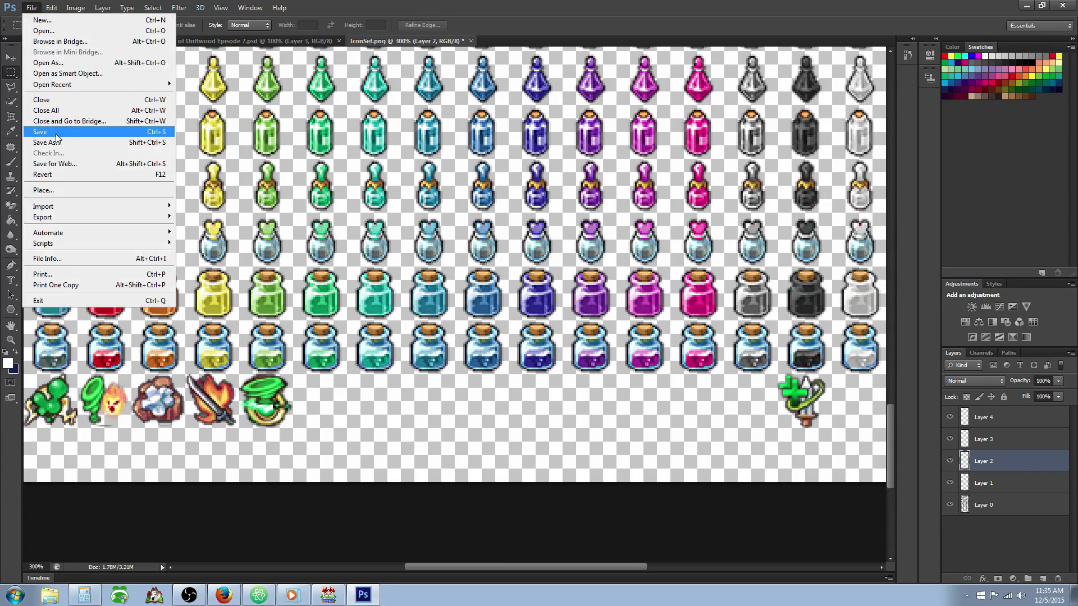
pyautogui.click(56, 138)
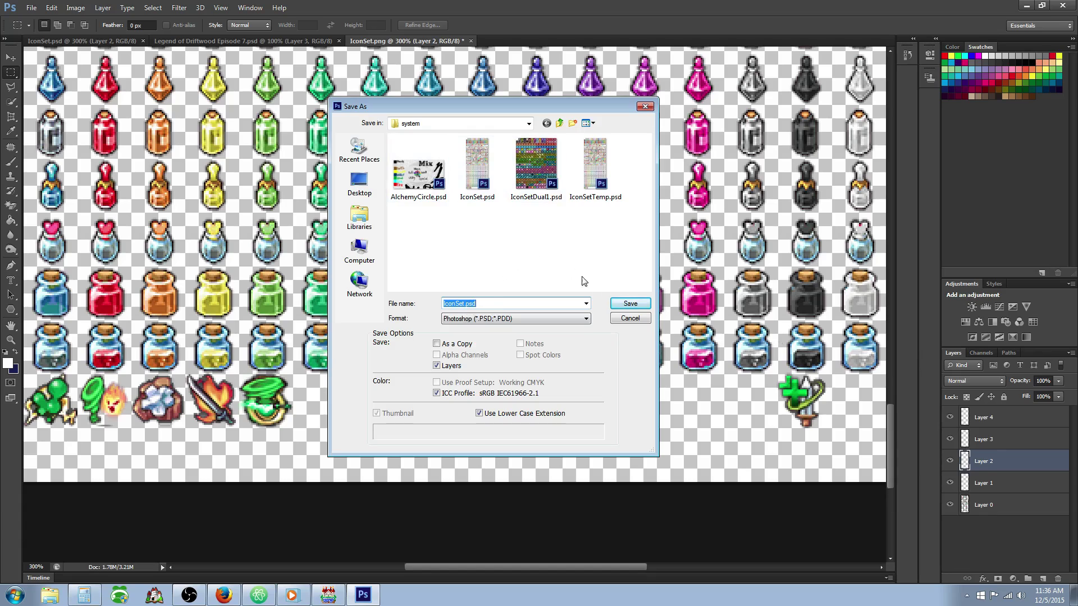
pyautogui.click(630, 303)
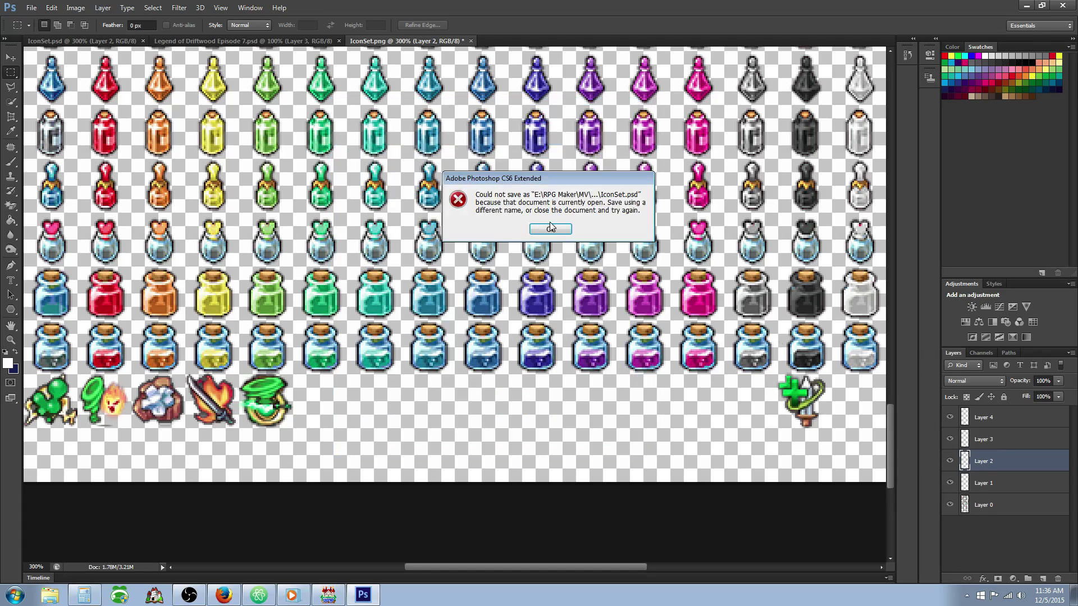
pyautogui.click(550, 230)
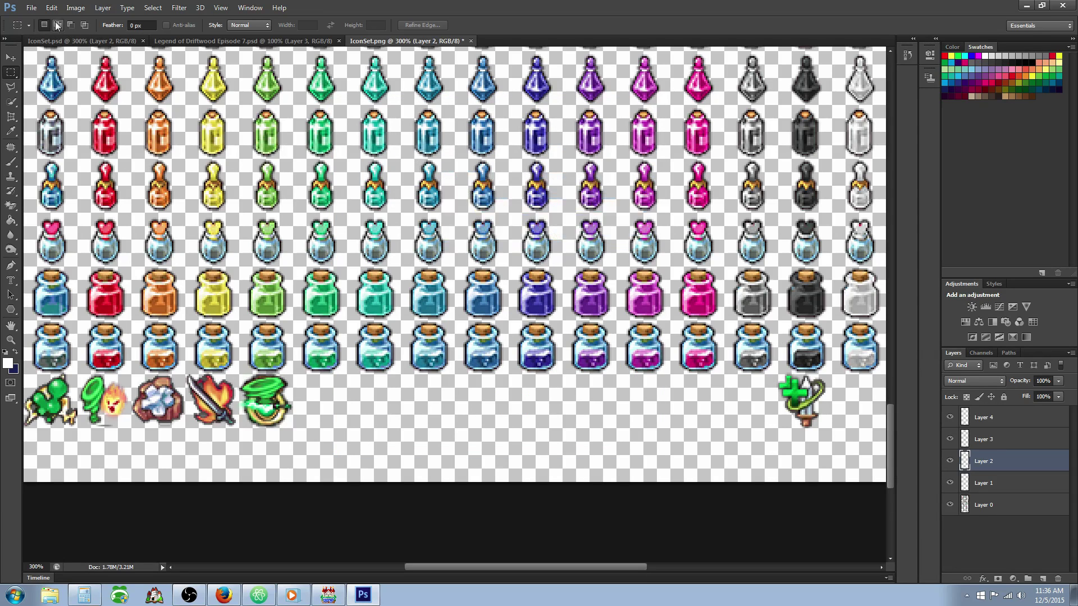
pyautogui.click(31, 8)
pyautogui.click(68, 142)
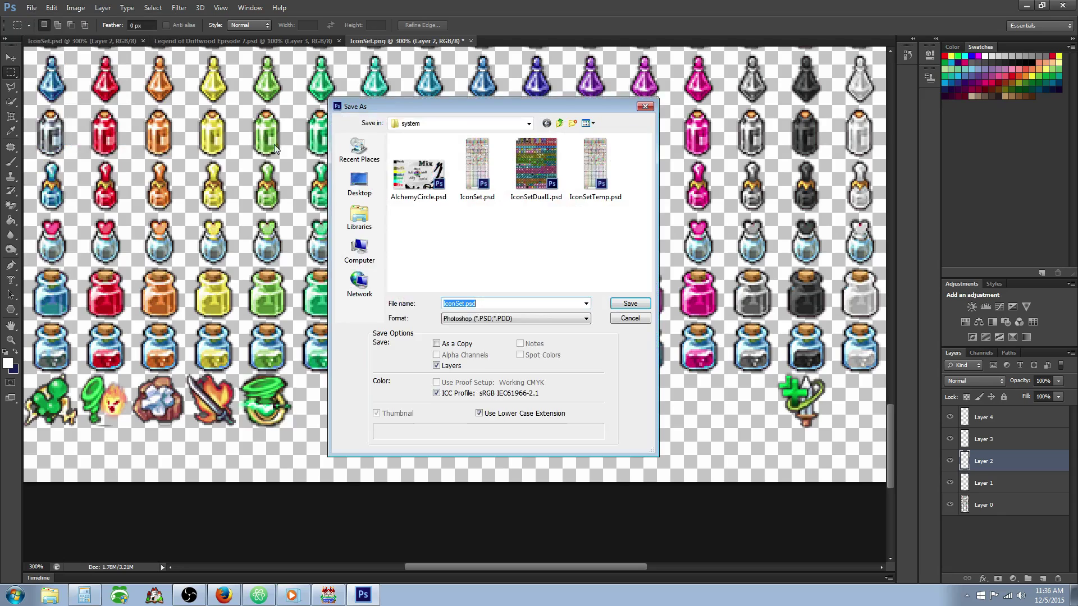
pyautogui.click(515, 320)
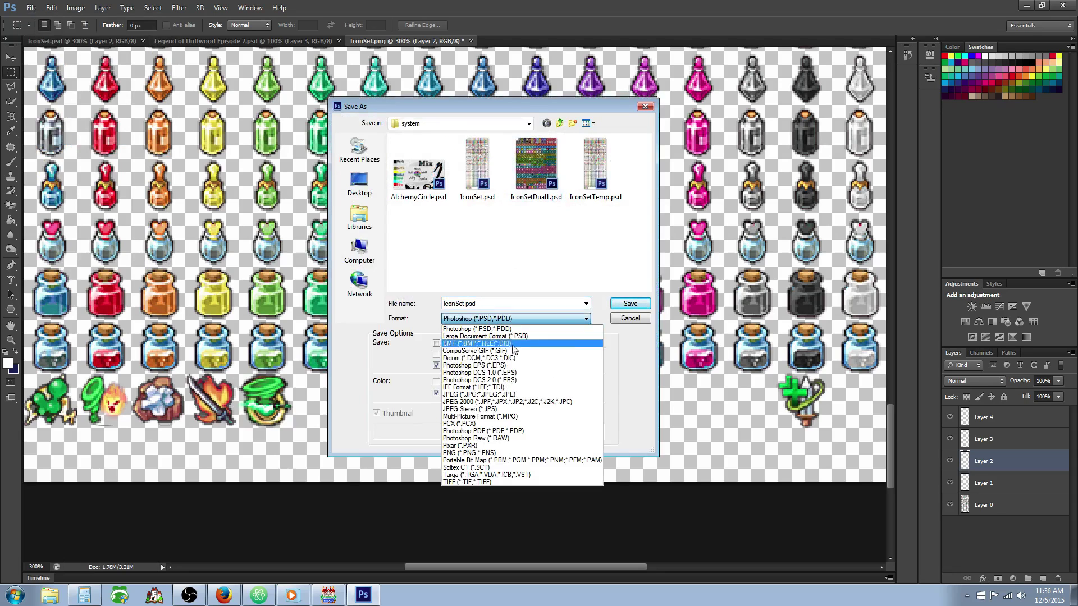
pyautogui.click(491, 453)
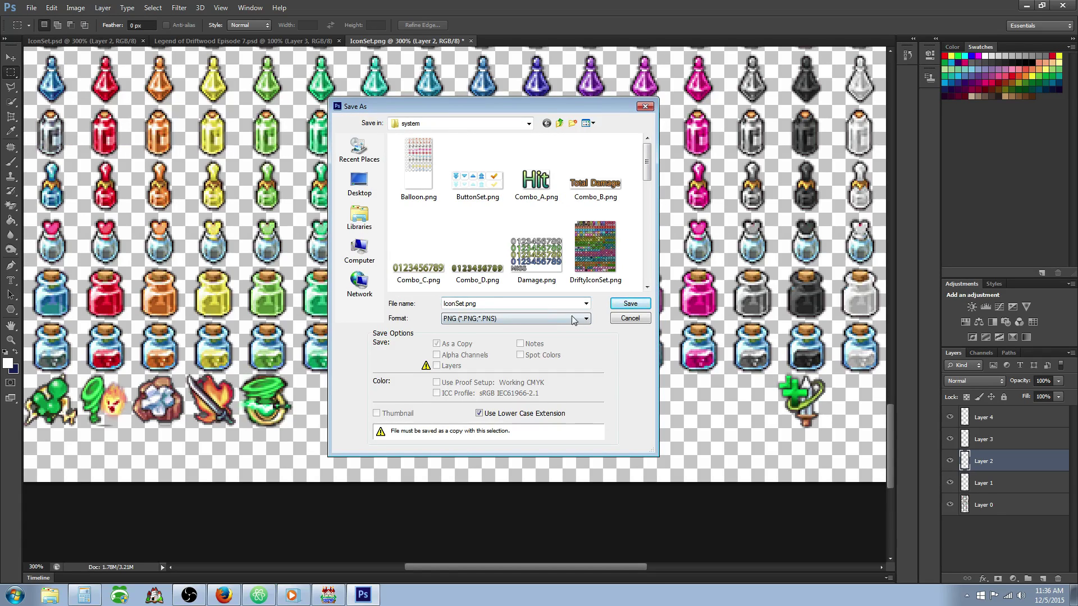
pyautogui.click(623, 306)
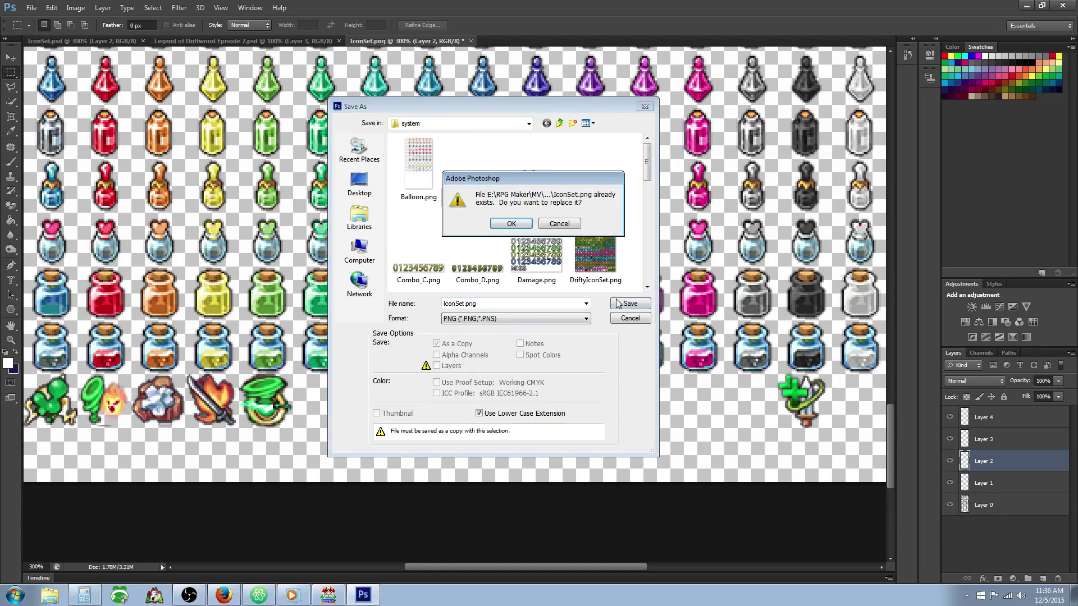
pyautogui.click(512, 224)
pyautogui.click(561, 211)
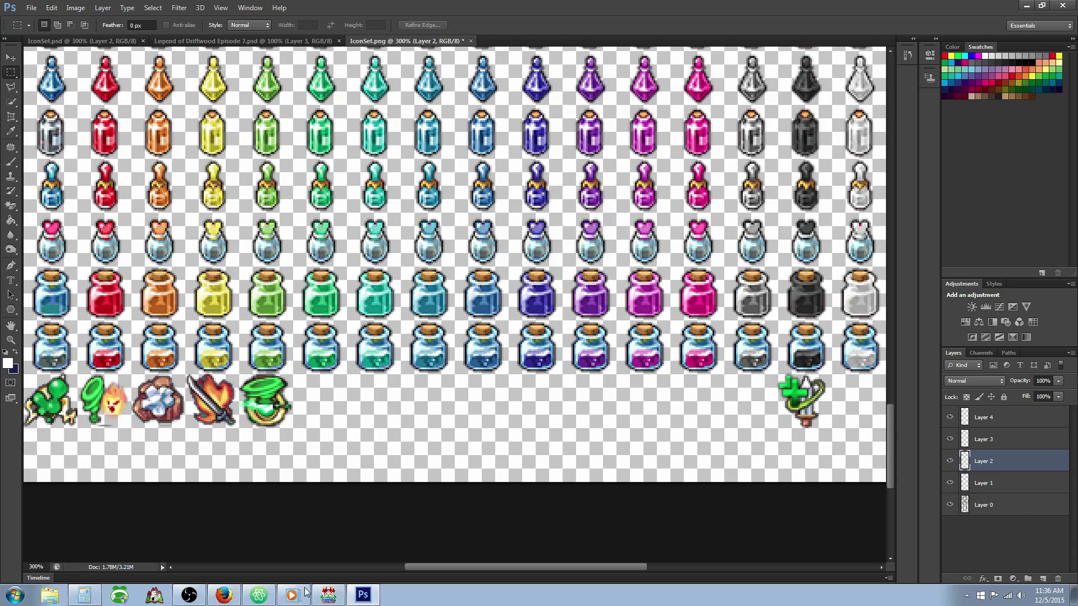
# Back in RPG Maker MV, close the Skills database and open the Game menu.
pyautogui.click(328, 595)
pyautogui.press('Escape')
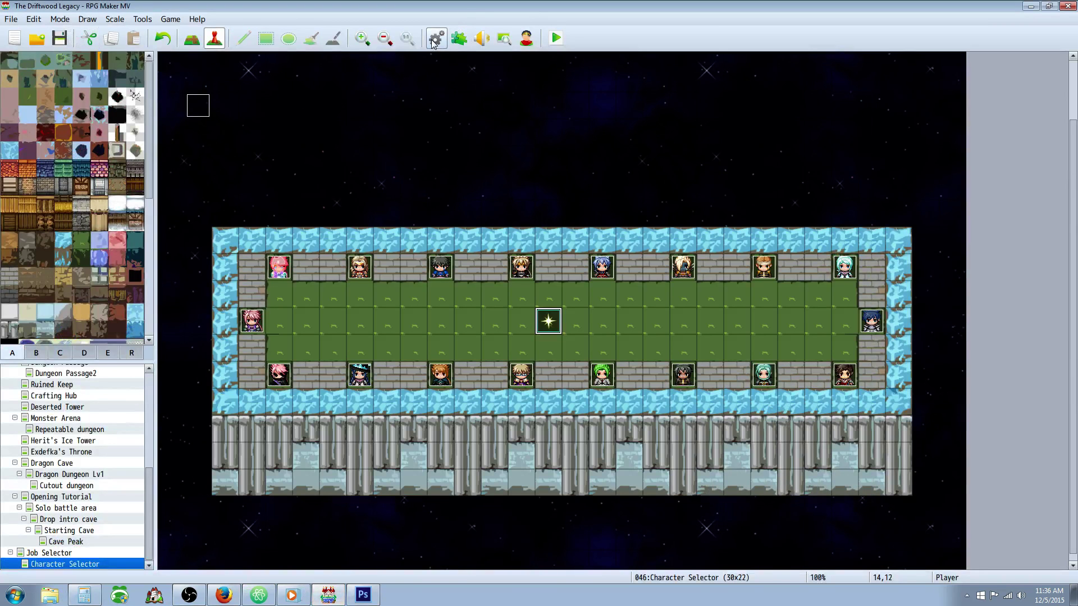
pyautogui.click(167, 19)
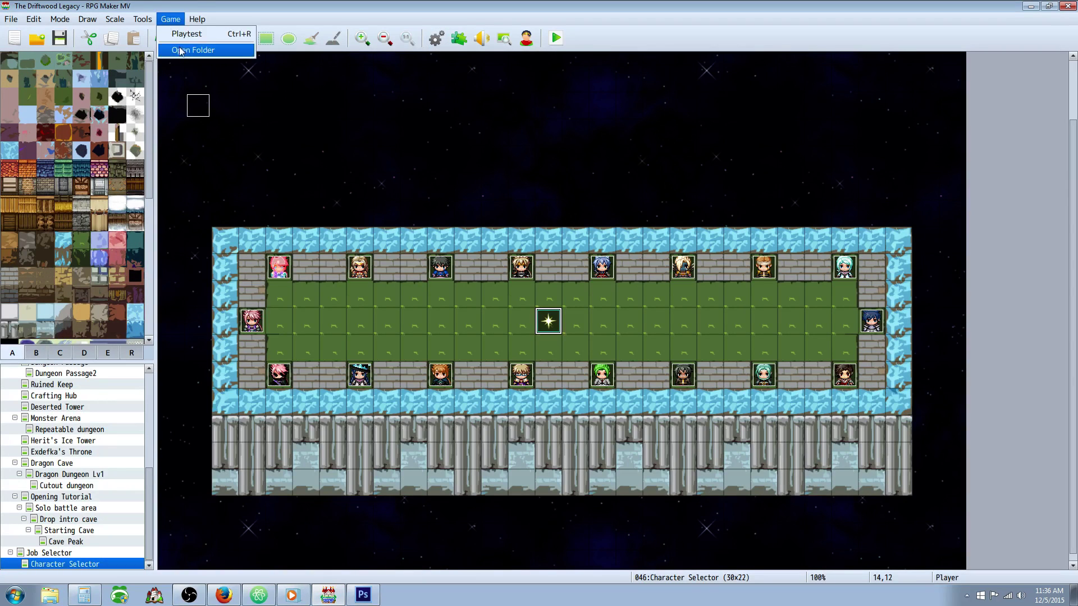
# Open the project folder in Explorer and browse into img\system.
pyautogui.click(182, 51)
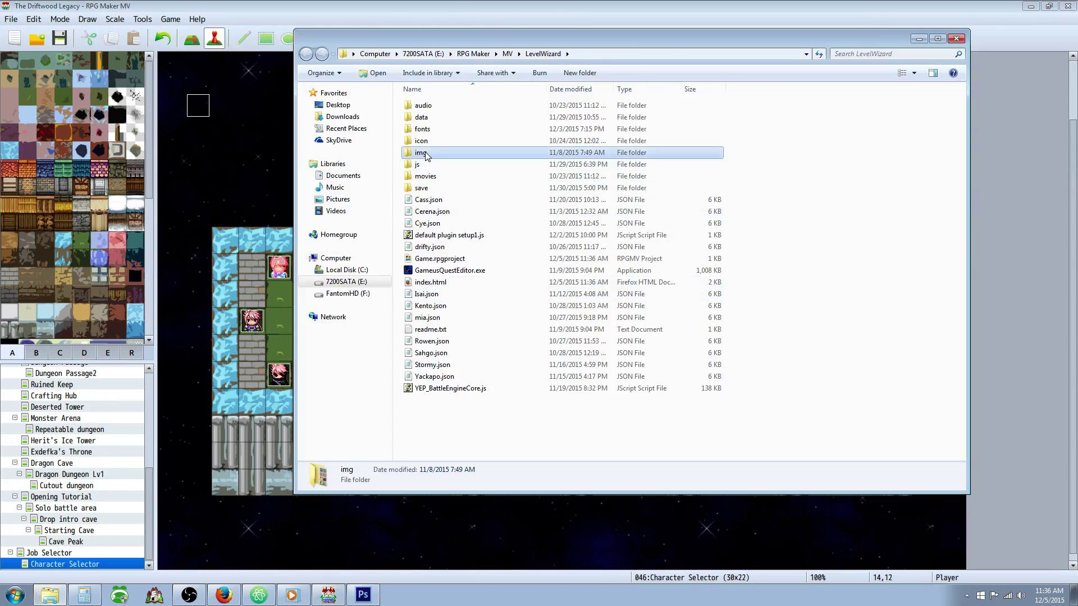
pyautogui.doubleClick(421, 152)
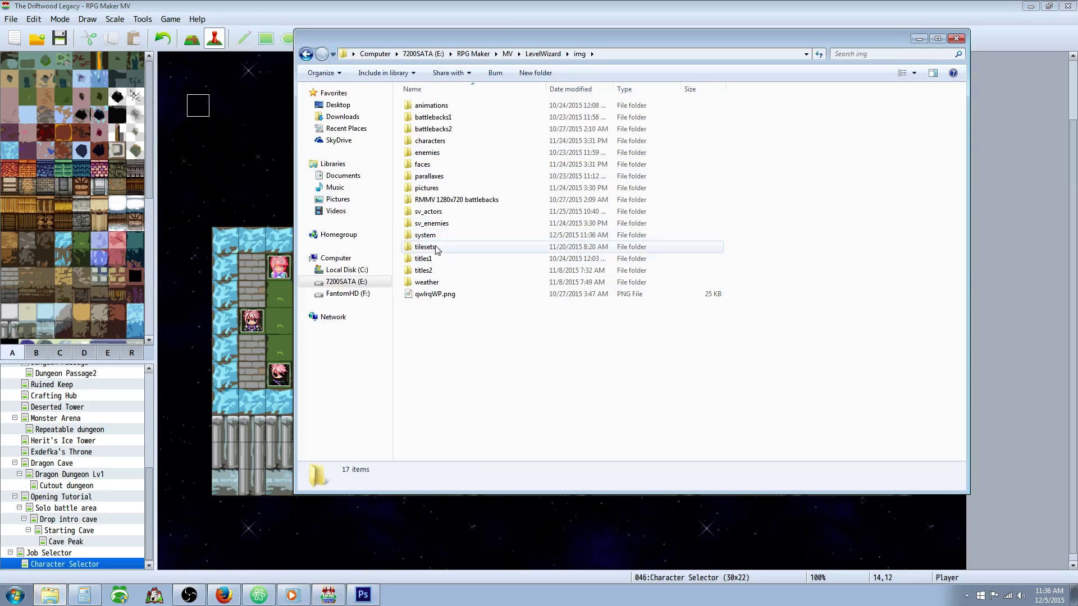
pyautogui.doubleClick(430, 236)
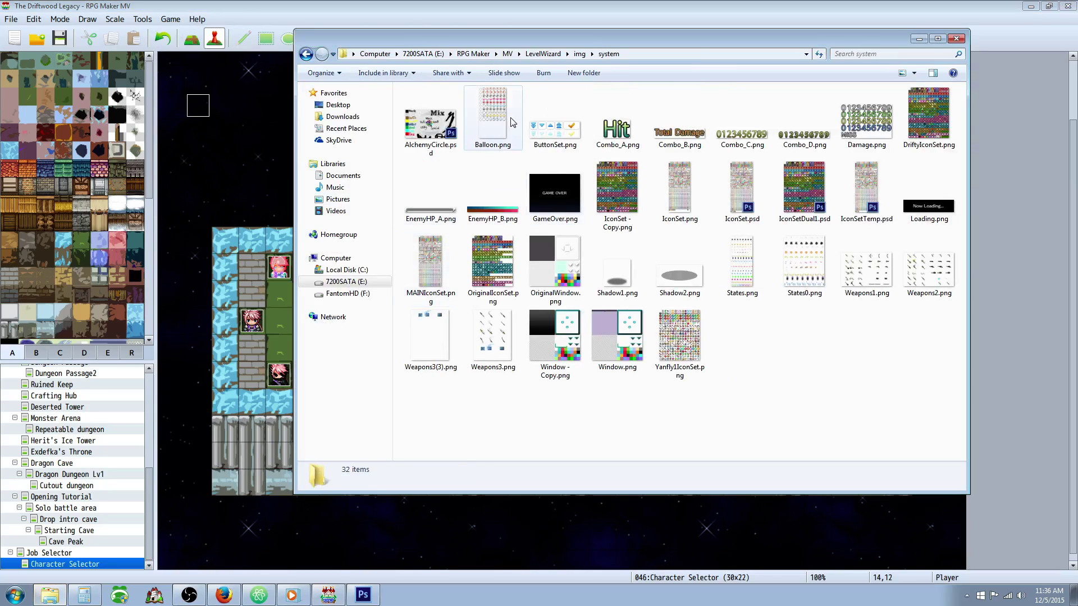
# Copy IconSet.png and paste a backup duplicate into the same folder.
pyautogui.click(680, 203)
pyautogui.rightClick(679, 202)
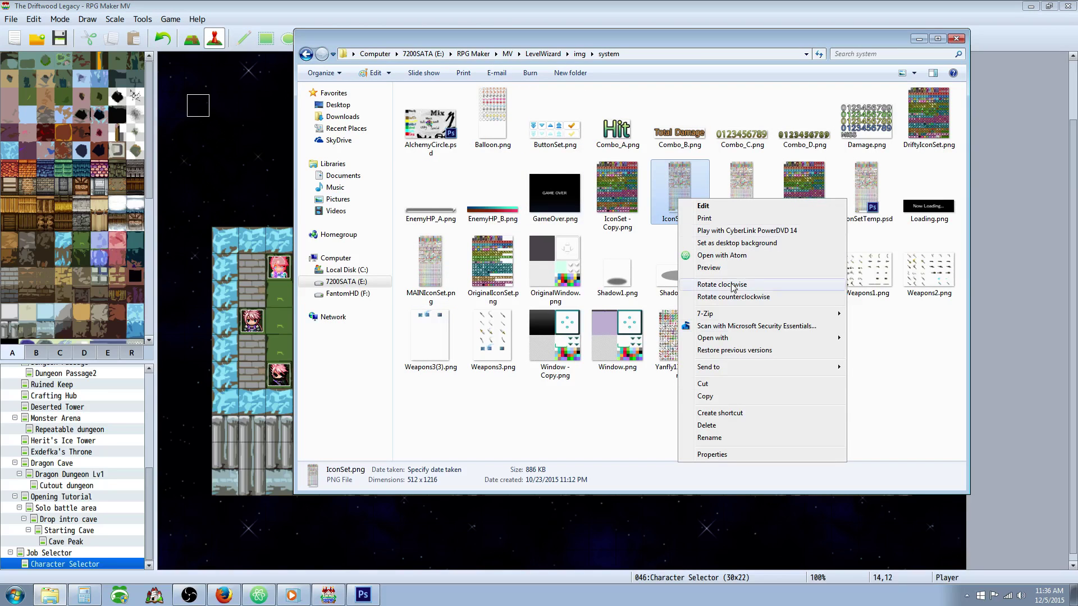
pyautogui.click(716, 399)
pyautogui.rightClick(768, 340)
pyautogui.click(802, 417)
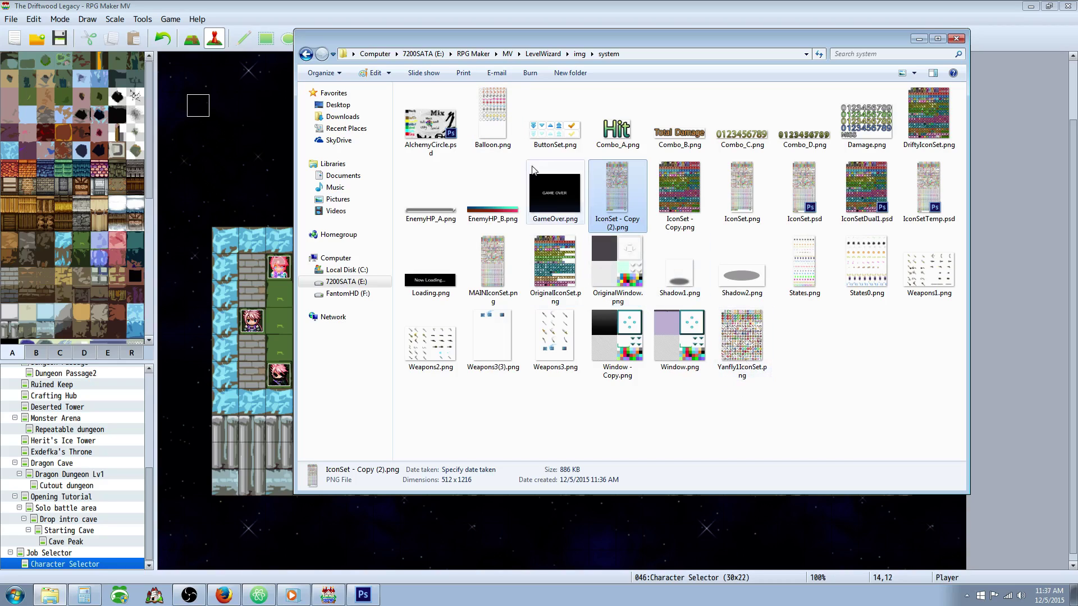
# In the Skills tab, pick the green leaf icon 580 for skill 0341 and confirm it.
pyautogui.click(271, 89)
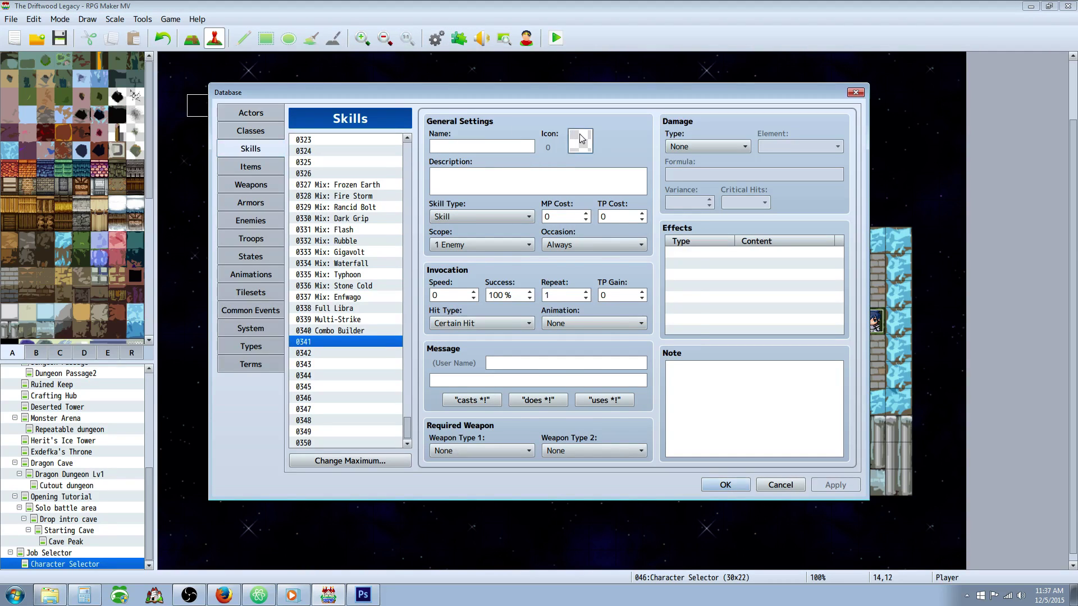
pyautogui.doubleClick(580, 138)
pyautogui.moveTo(683, 227); pyautogui.dragTo(684, 382)
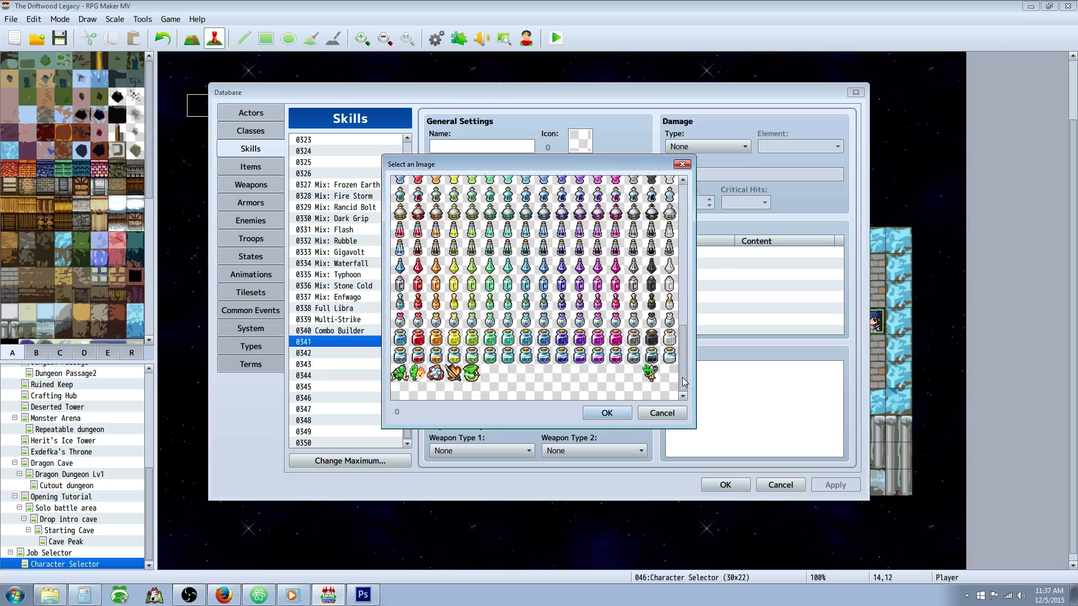
pyautogui.click(474, 375)
pyautogui.click(507, 375)
pyautogui.click(471, 375)
pyautogui.click(543, 374)
pyautogui.click(668, 372)
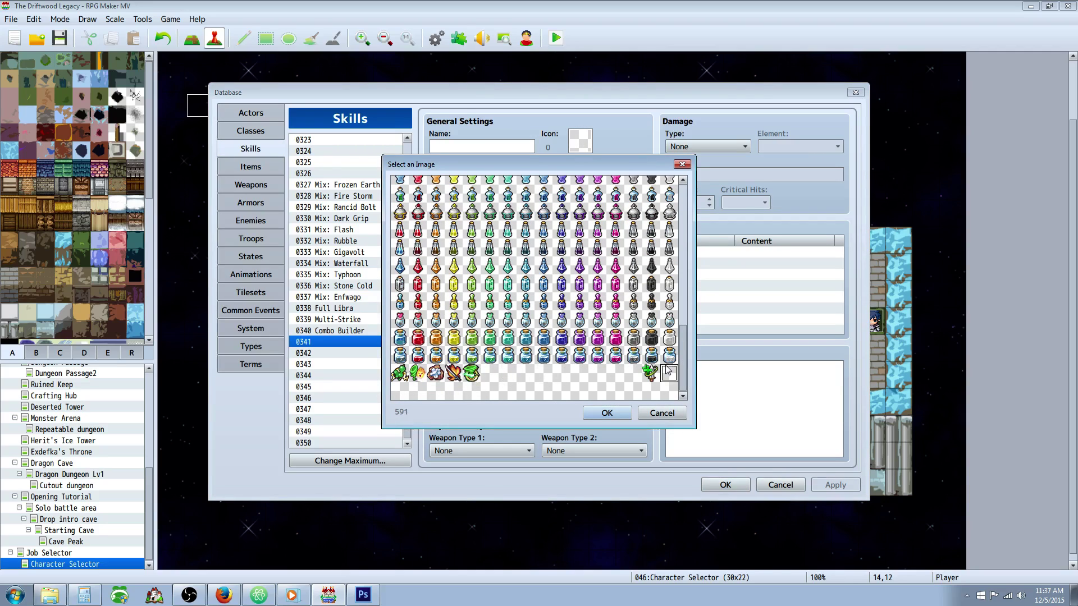
pyautogui.click(673, 302)
pyautogui.click(405, 395)
pyautogui.click(471, 381)
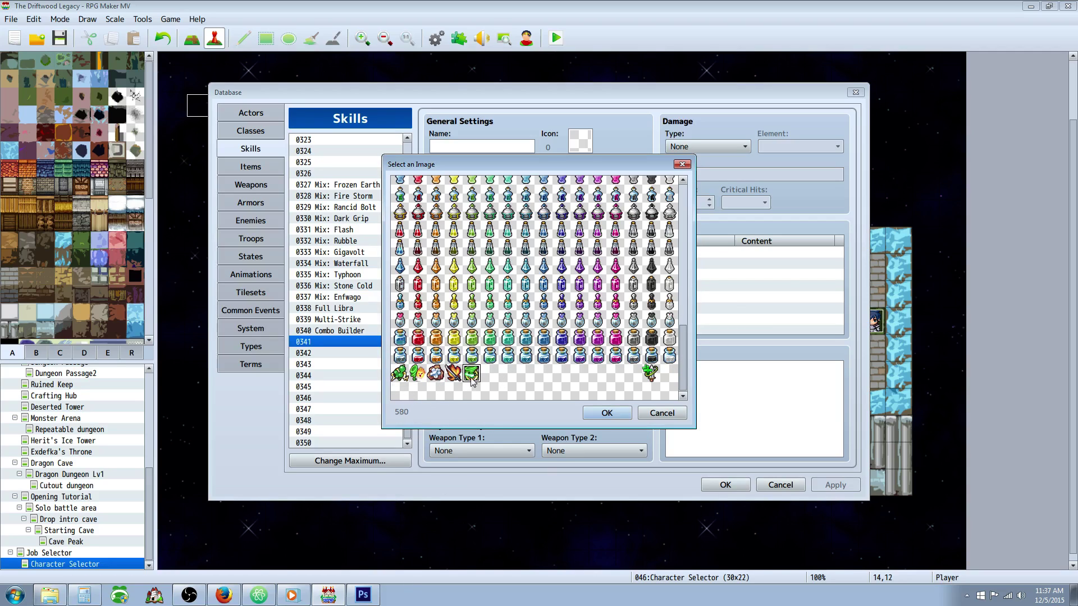
pyautogui.click(607, 413)
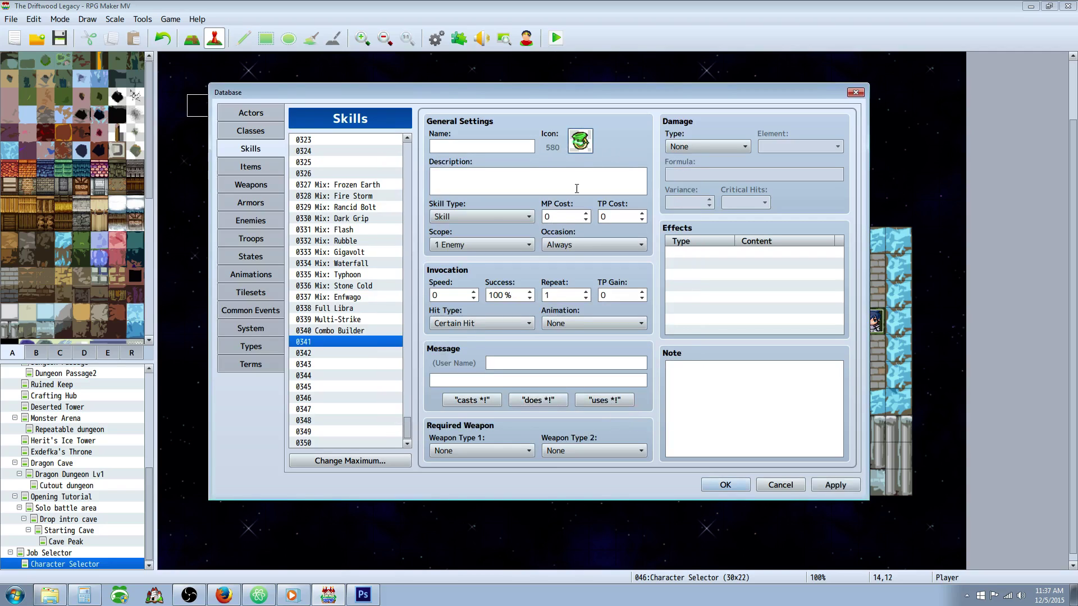